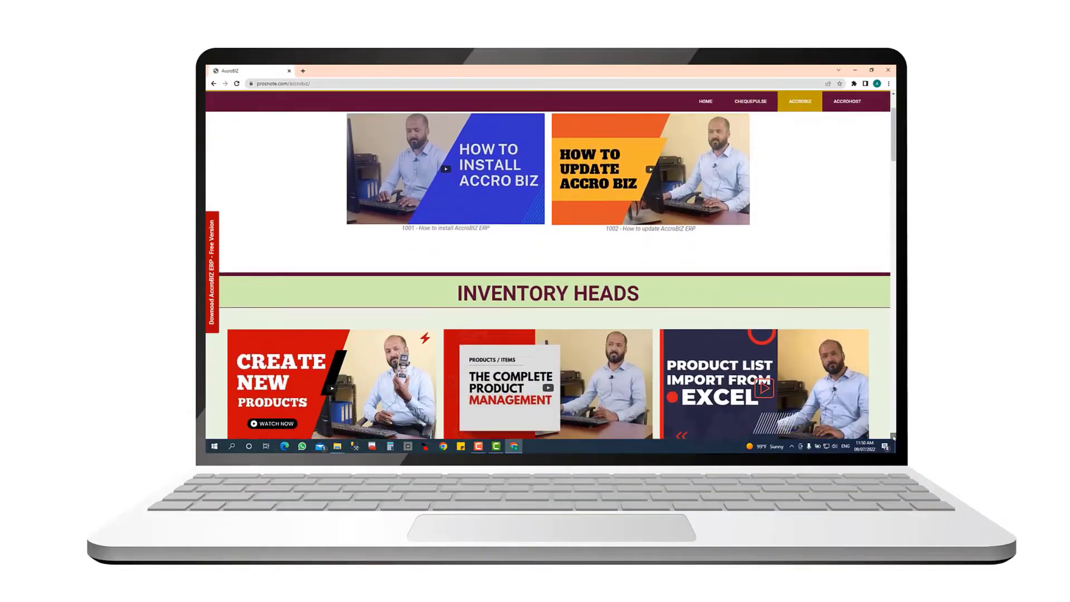
Step: Scroll the prosnote.com AccroBIZ tutorial page down to the Inventory Heads, Ledgers and Transactions lessons
{"action": "scroll", "coordinate": [548, 268], "scroll_direction": "down", "scroll_amount": 8}
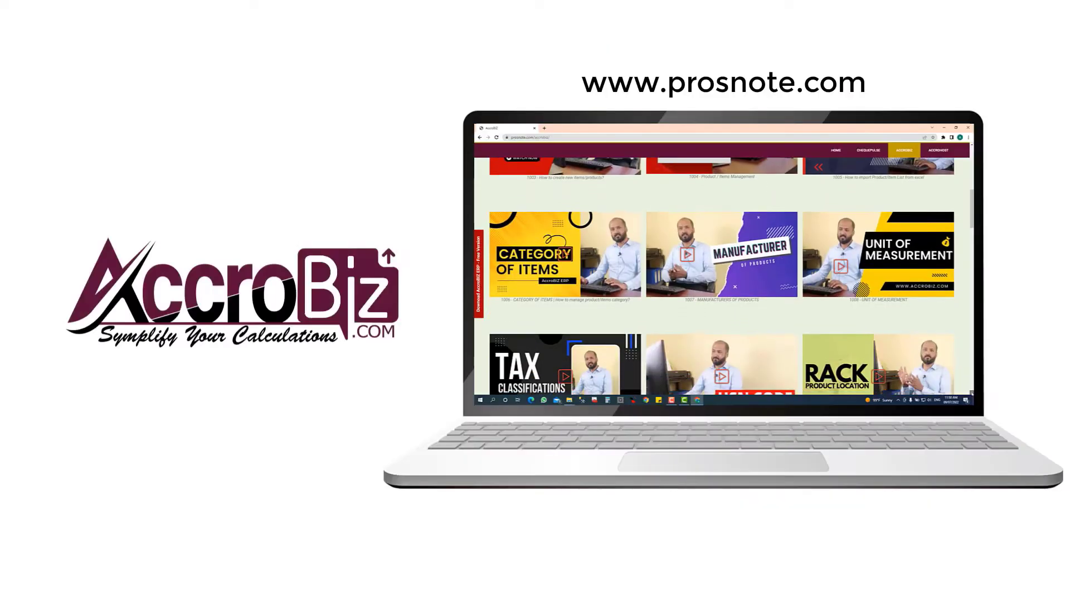
{"action": "scroll", "coordinate": [722, 276], "scroll_direction": "down", "scroll_amount": 5}
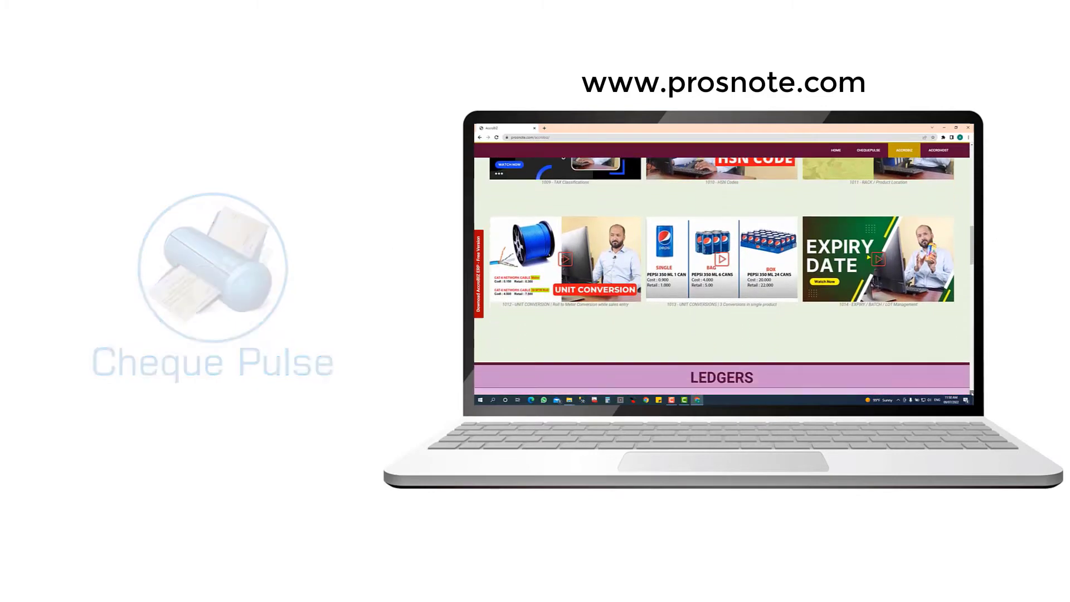
{"action": "scroll", "coordinate": [722, 276], "scroll_direction": "down", "scroll_amount": 5}
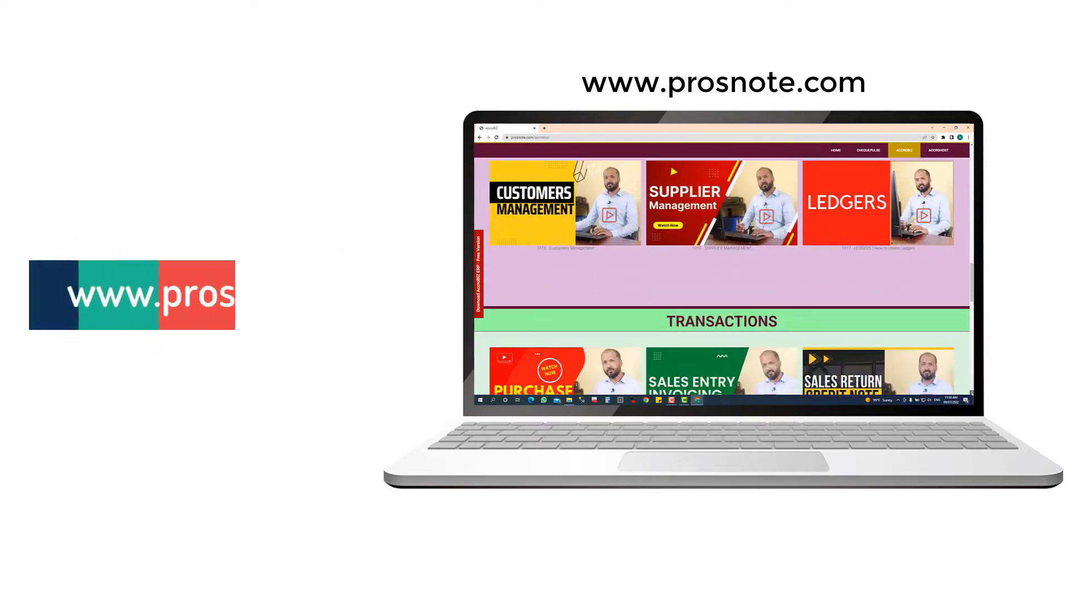
{"action": "scroll", "coordinate": [722, 276], "scroll_direction": "down", "scroll_amount": 5}
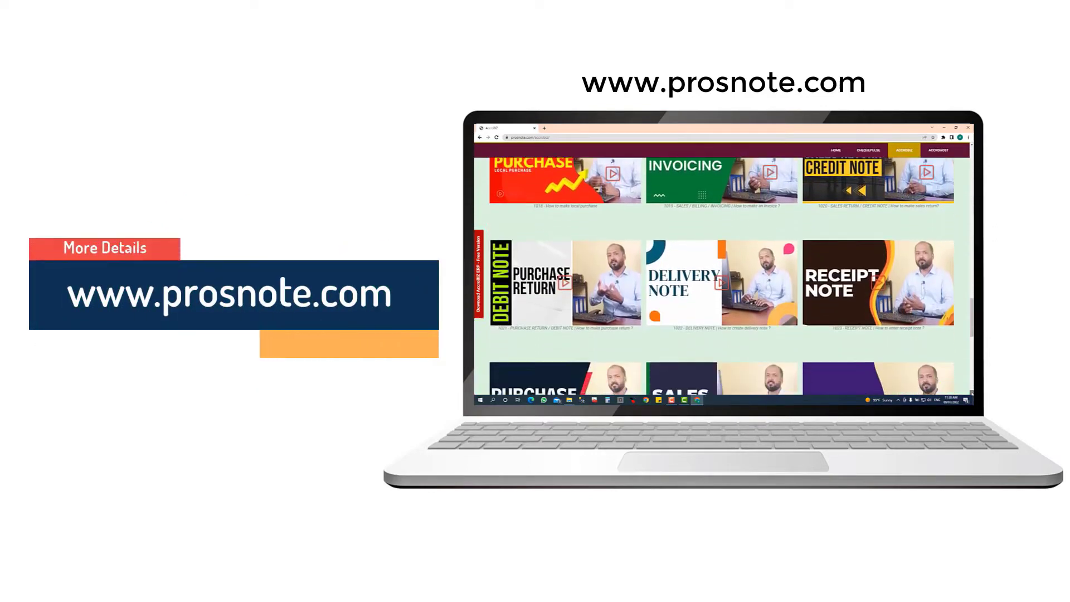
{"action": "scroll", "coordinate": [722, 276], "scroll_direction": "down", "scroll_amount": 4}
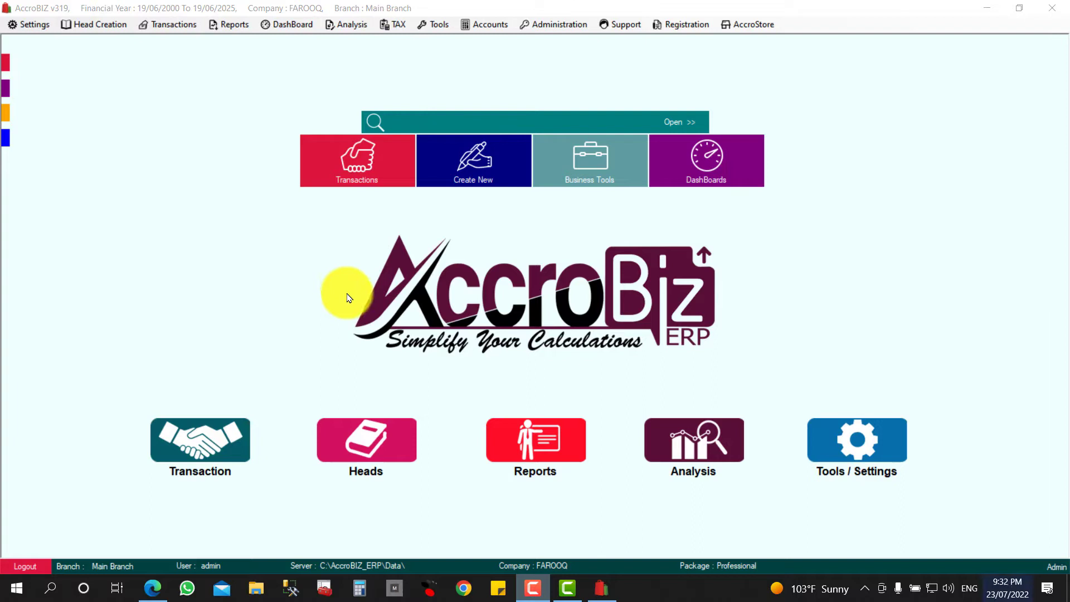
Step: Open the Products / Items list from the Heads section of the home screen
{"action": "left_click", "coordinate": [375, 451]}
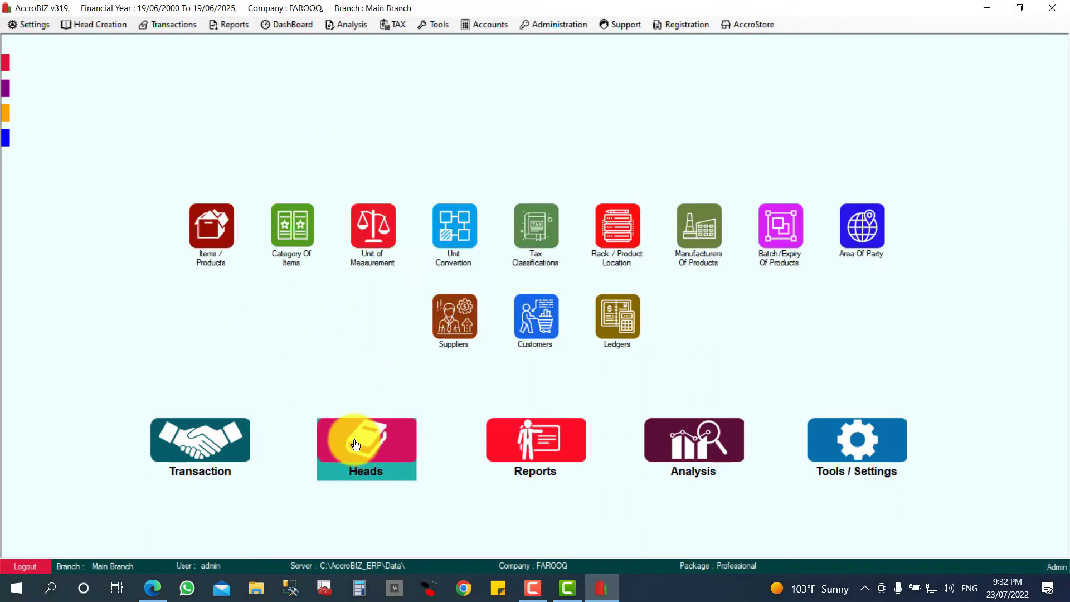
{"action": "left_click", "coordinate": [207, 229]}
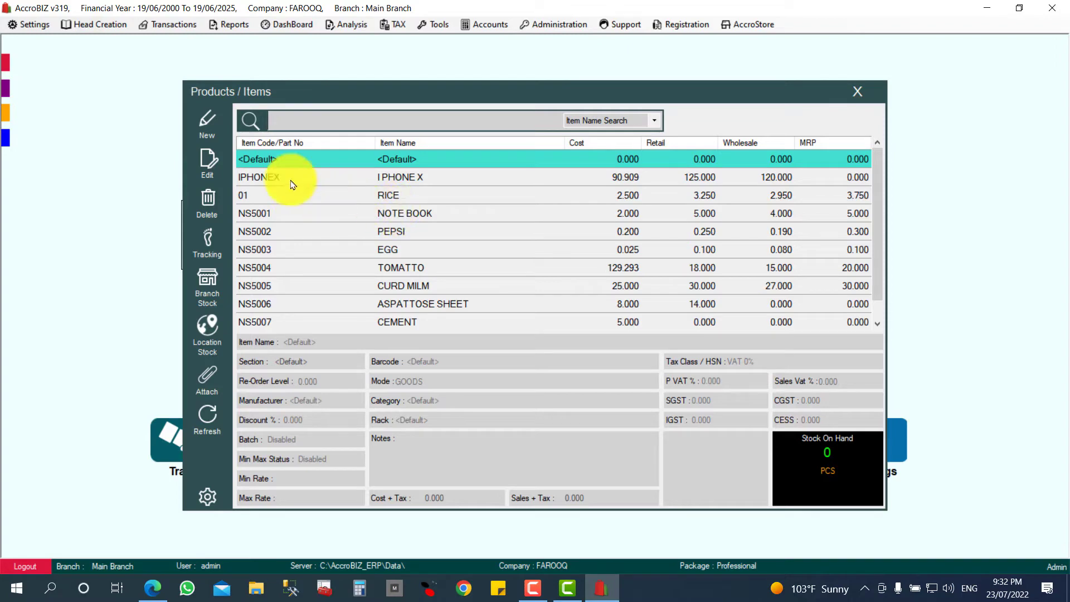
Step: Start a new item named DELL DESKTOP 3050 with item code DELLDESKTOP3050 and a matching bar code
{"action": "left_click", "coordinate": [211, 136]}
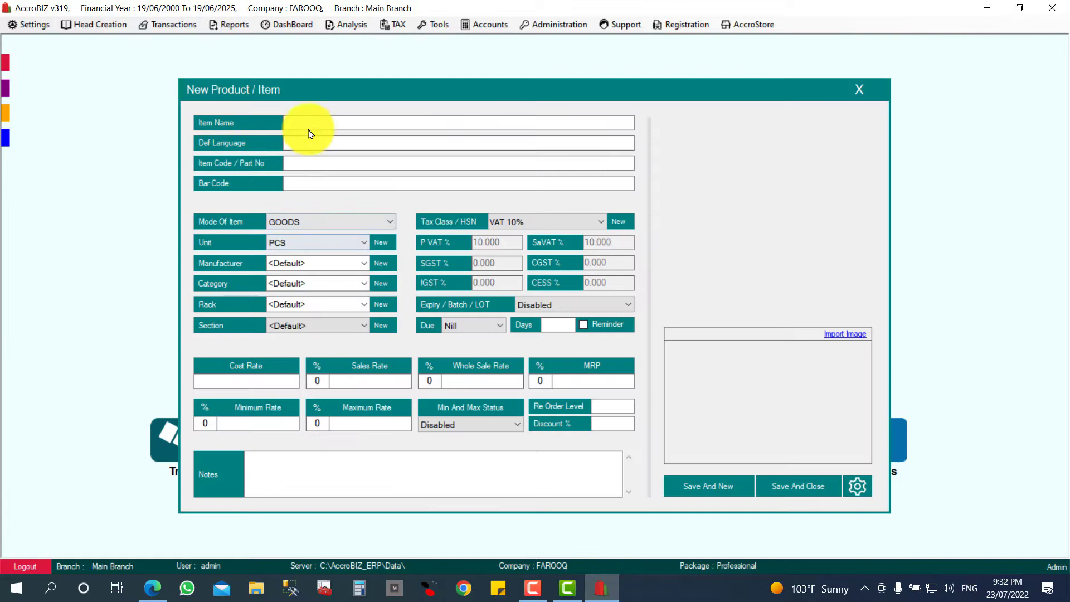
{"action": "type", "text": "DELL DESKTOP 3050"}
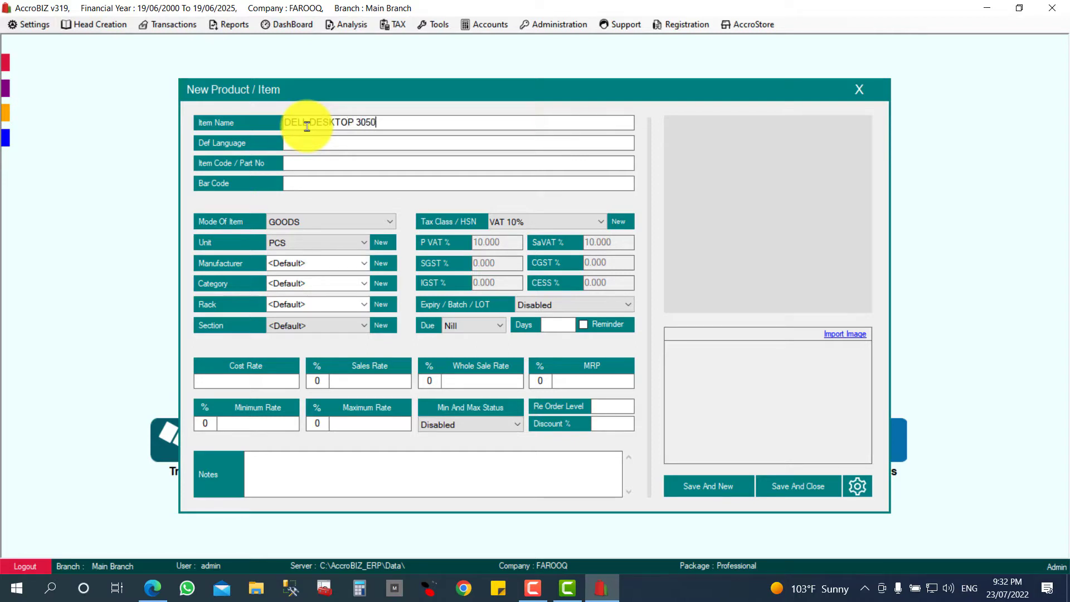
{"action": "key", "text": "Return"}
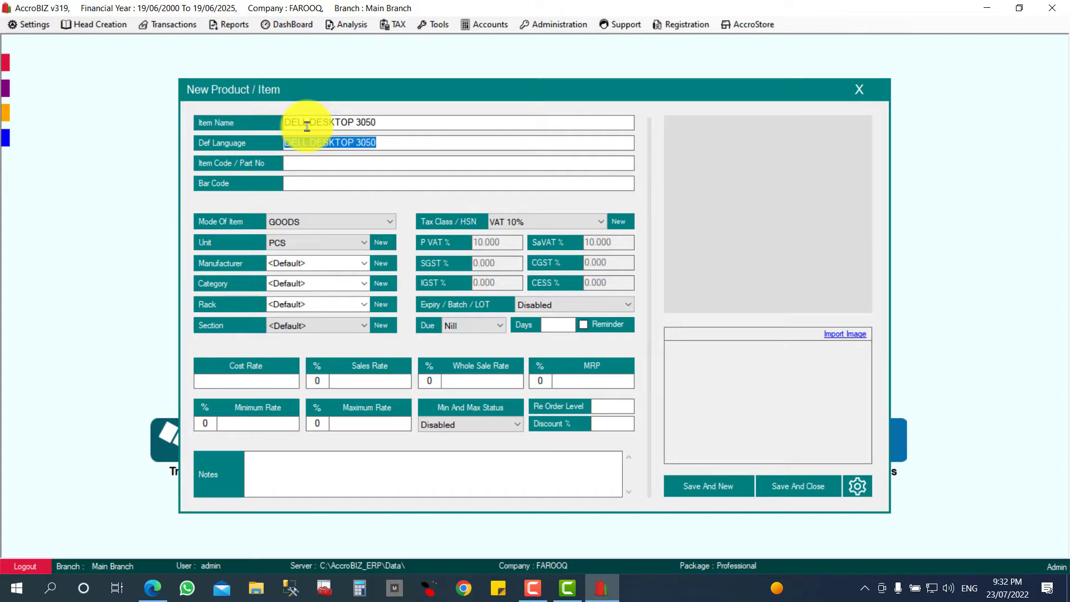
{"action": "key", "text": "Return"}
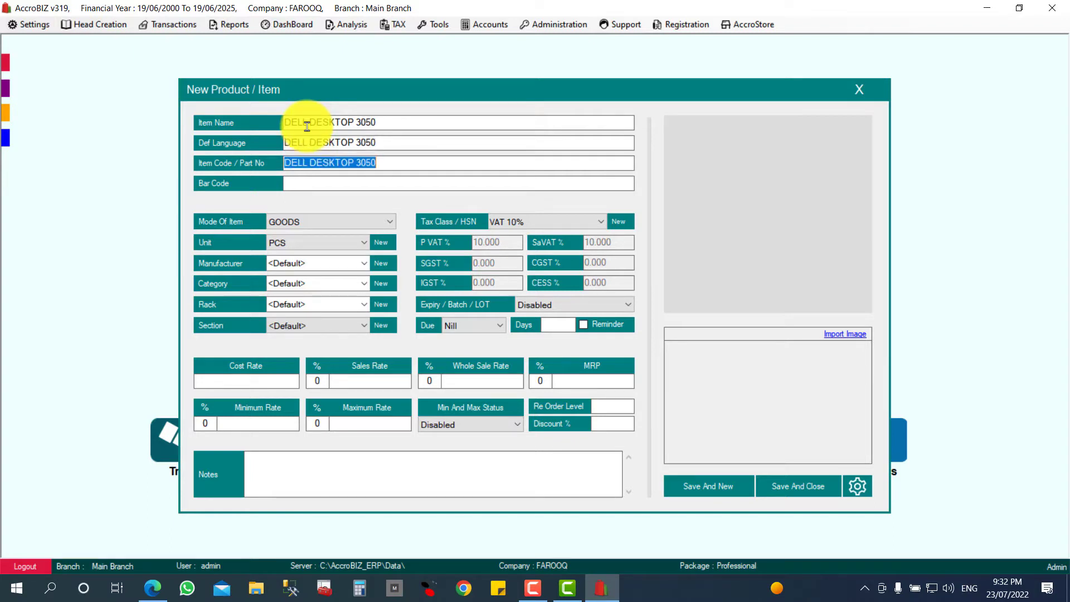
{"action": "key", "text": "Return"}
{"action": "key", "text": "Return"}
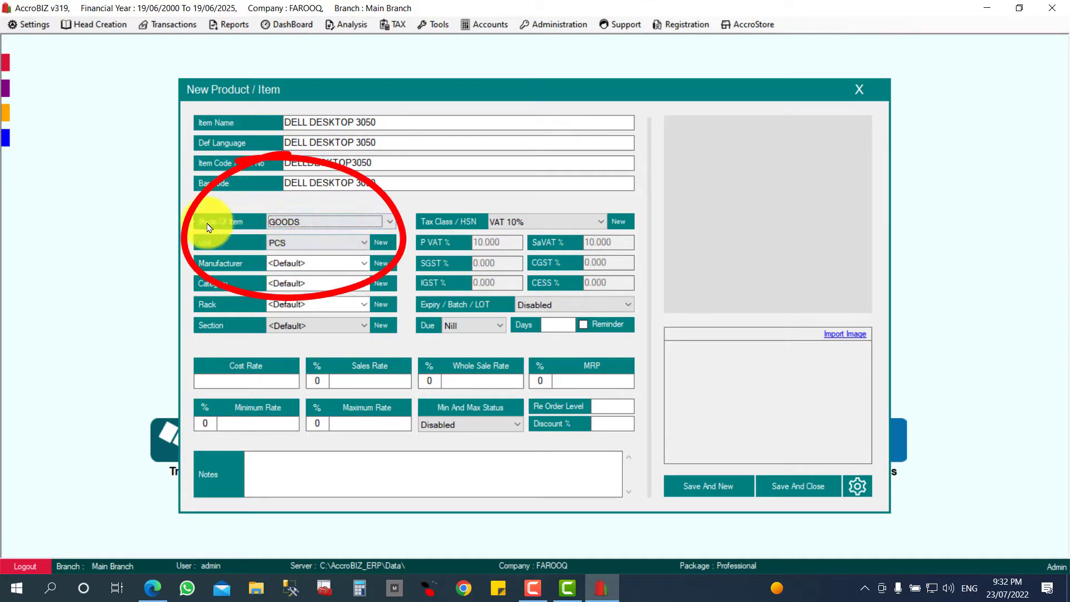
Step: Set the item to FIXED ASSET mode, PCS unit, VAT 10% tax class and cost rate 300
{"action": "left_click", "coordinate": [341, 230]}
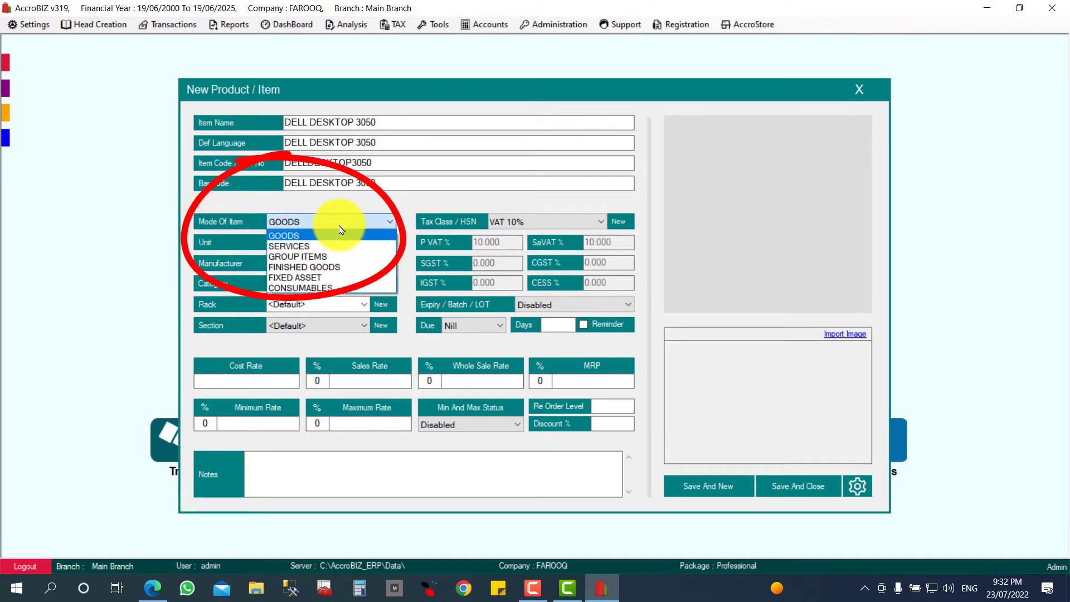
{"action": "left_click", "coordinate": [315, 278]}
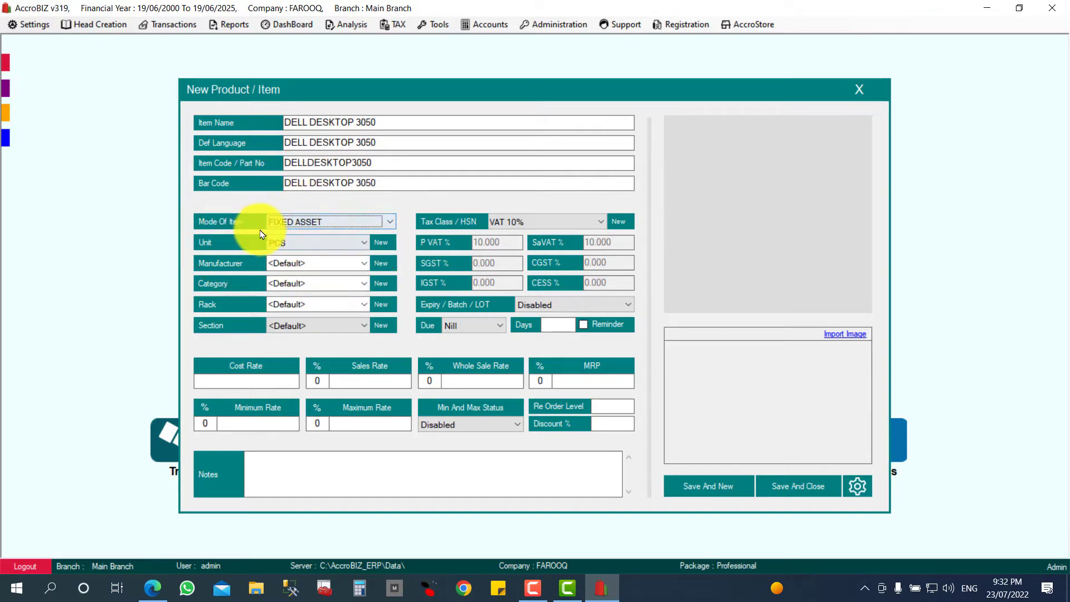
{"action": "left_click", "coordinate": [301, 243]}
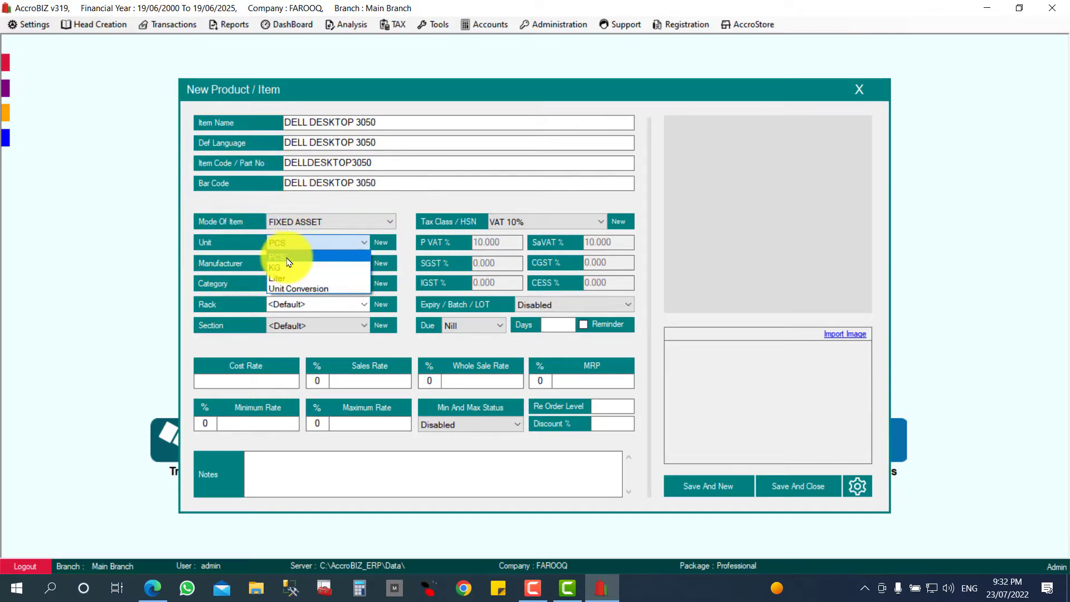
{"action": "left_click", "coordinate": [289, 262]}
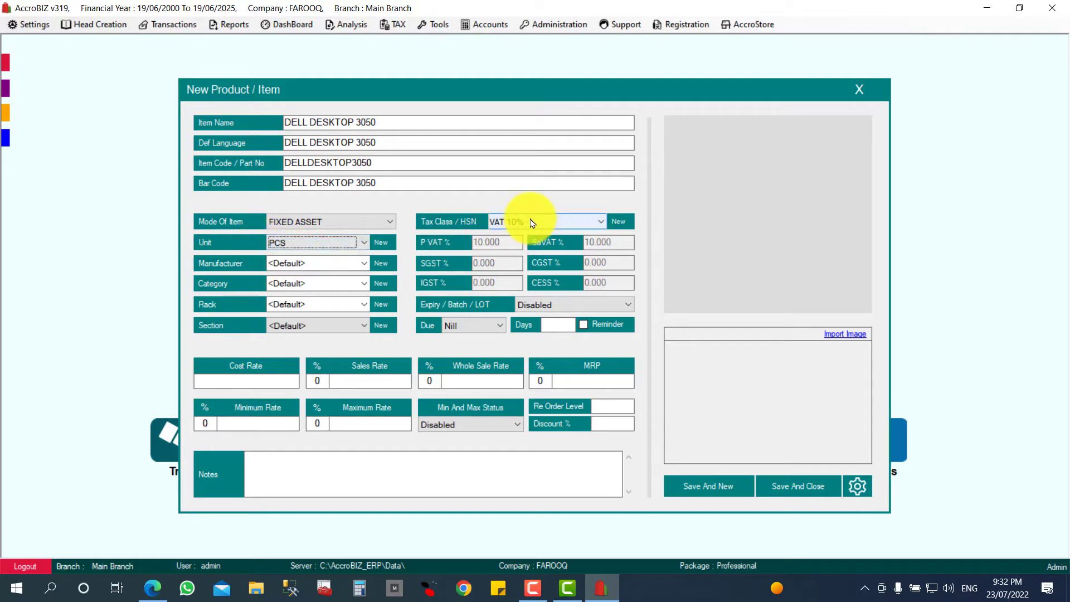
{"action": "left_click", "coordinate": [525, 221]}
{"action": "left_click", "coordinate": [516, 288]}
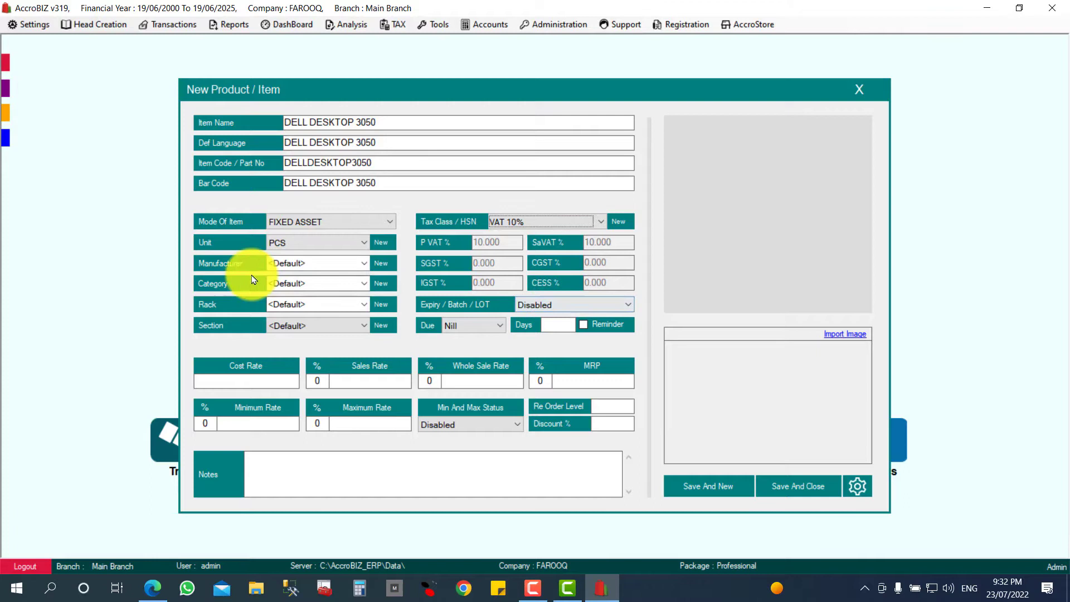
{"action": "left_click", "coordinate": [248, 380]}
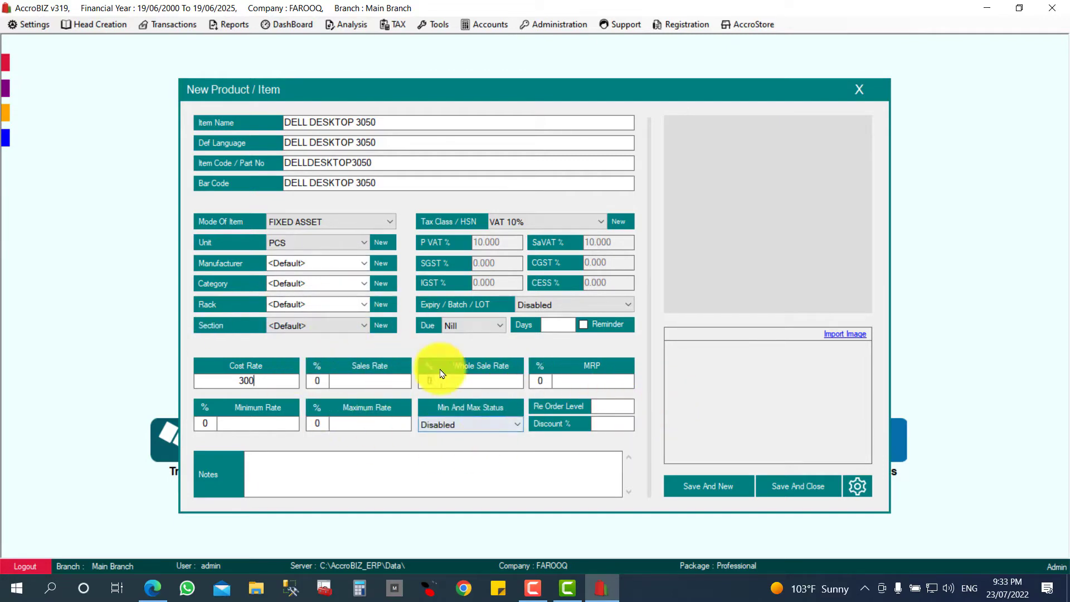
Step: Save the DELL DESKTOP 3050 item, close the Products / Items list and show the transaction options
{"action": "left_click", "coordinate": [796, 494]}
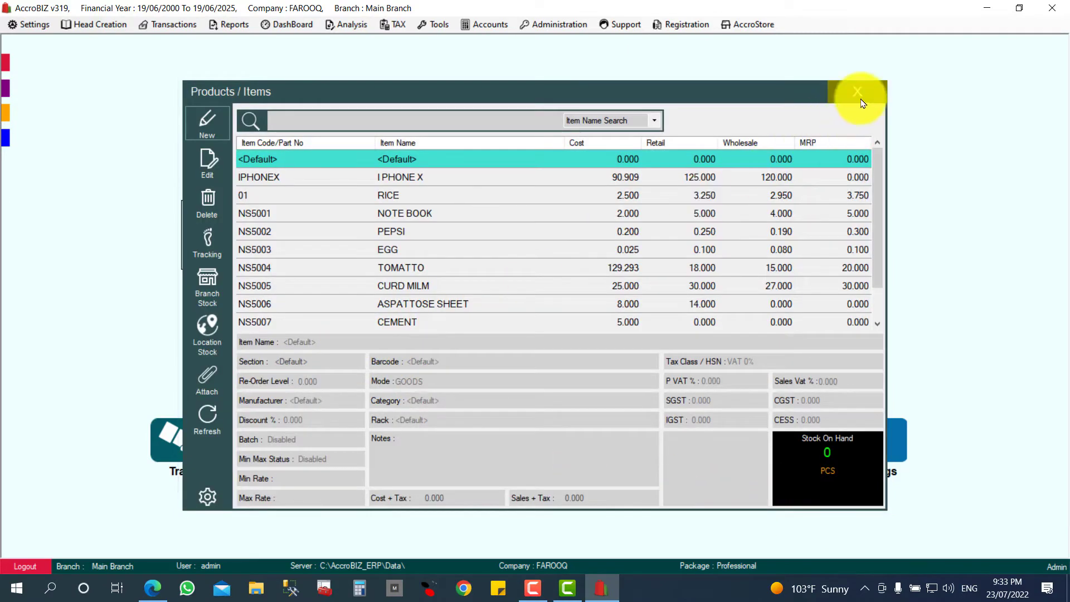
{"action": "left_click", "coordinate": [858, 92]}
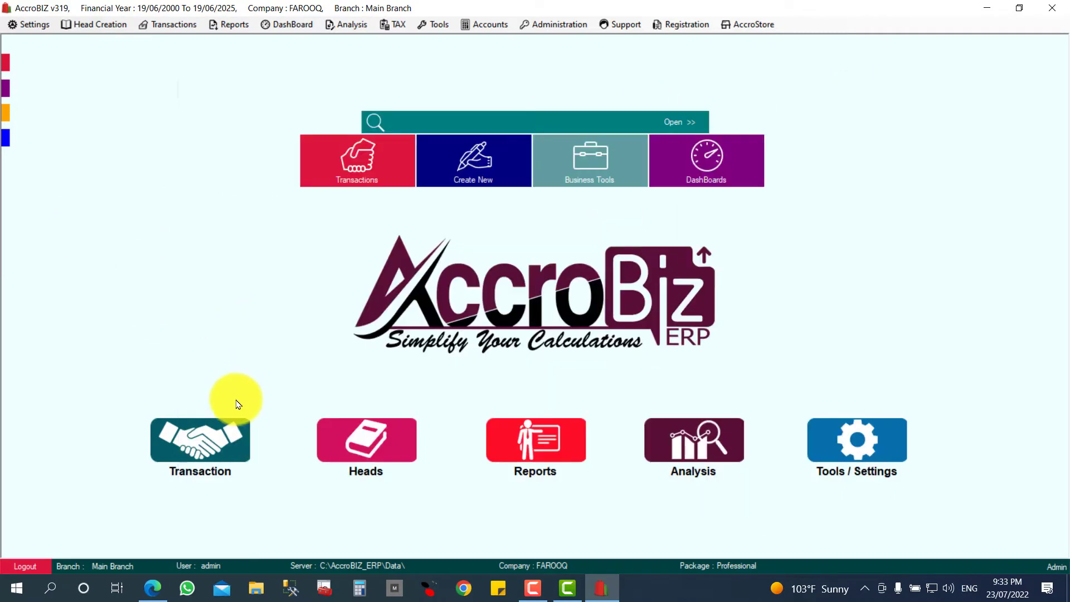
{"action": "left_click", "coordinate": [203, 442]}
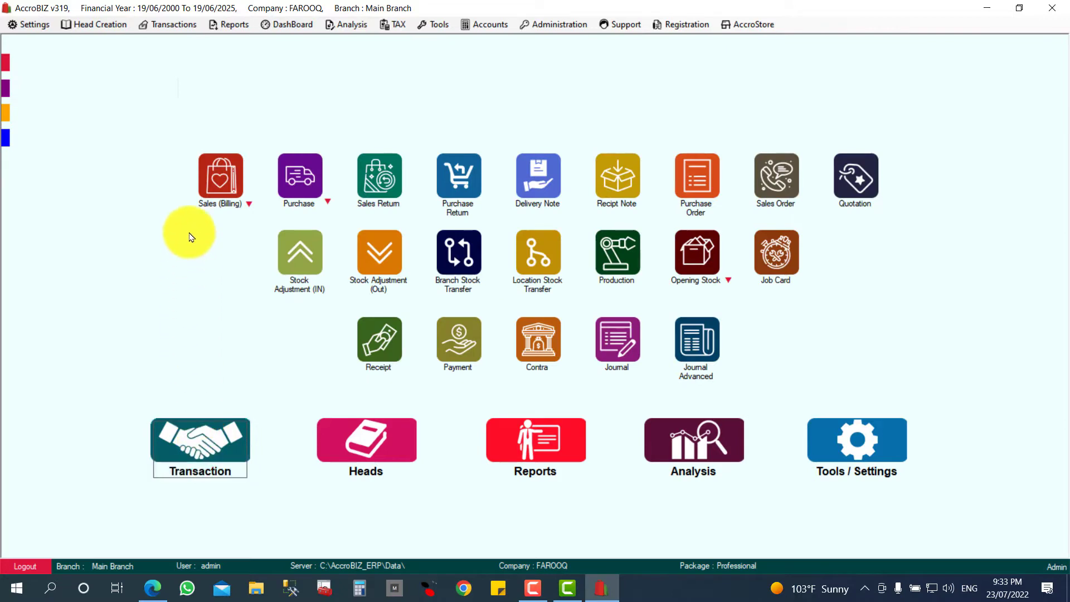
Step: Start a new purchase voucher with SPCTRUM AGENCIES as the supplier
{"action": "left_click", "coordinate": [296, 183]}
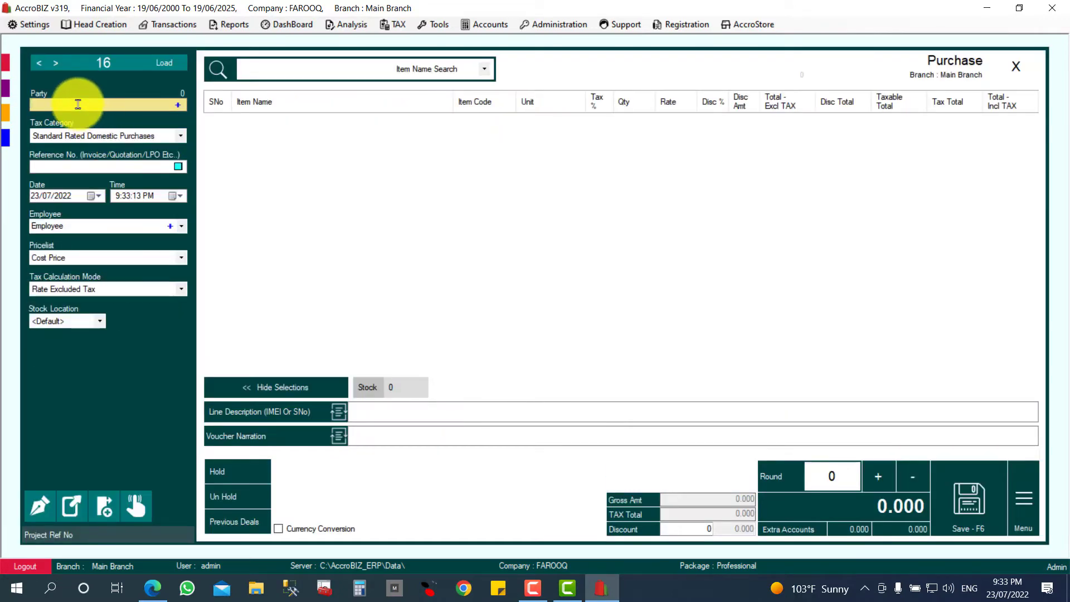
{"action": "type", "text": "S"}
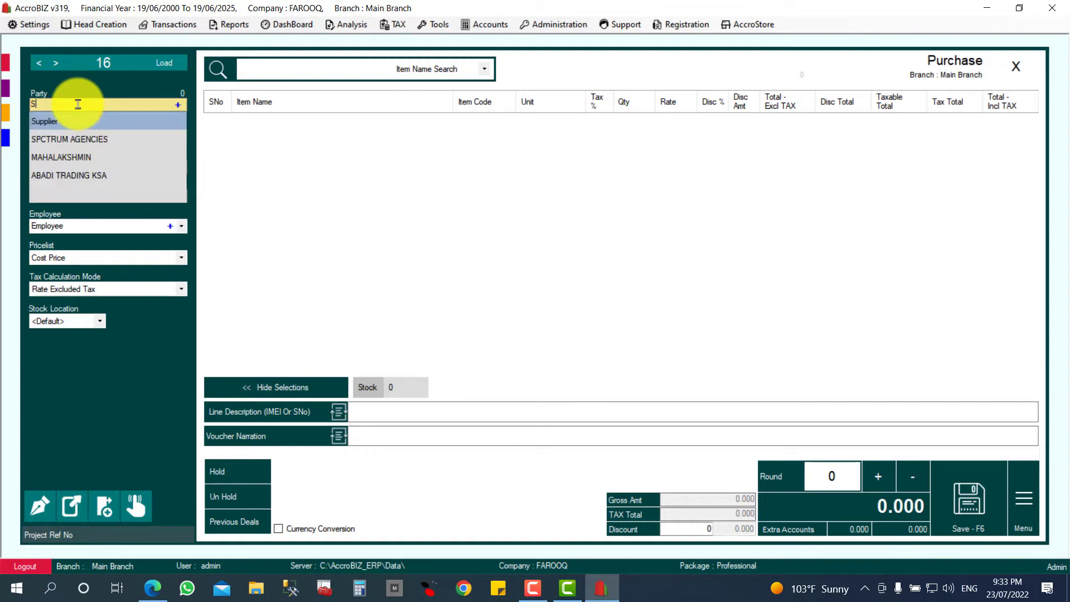
{"action": "key", "text": "Down"}
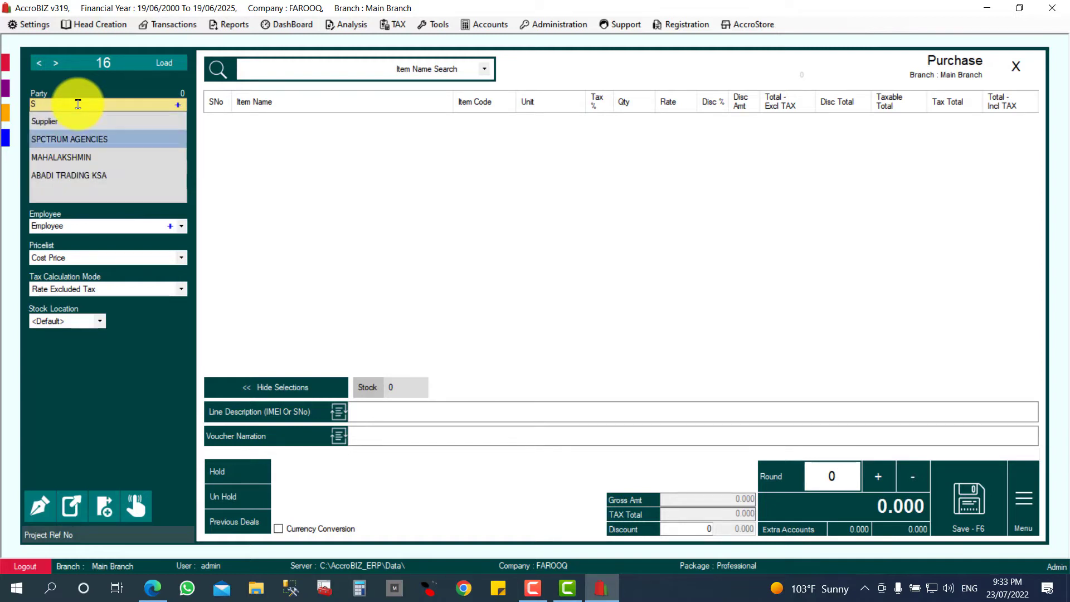
{"action": "key", "text": "Return"}
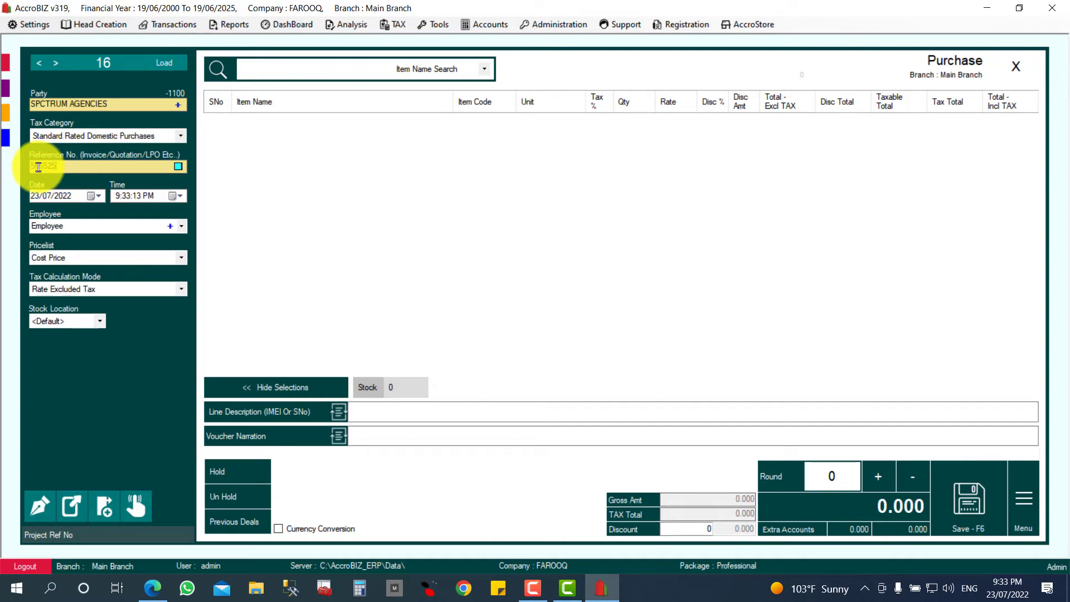
{"action": "left_click", "coordinate": [51, 195]}
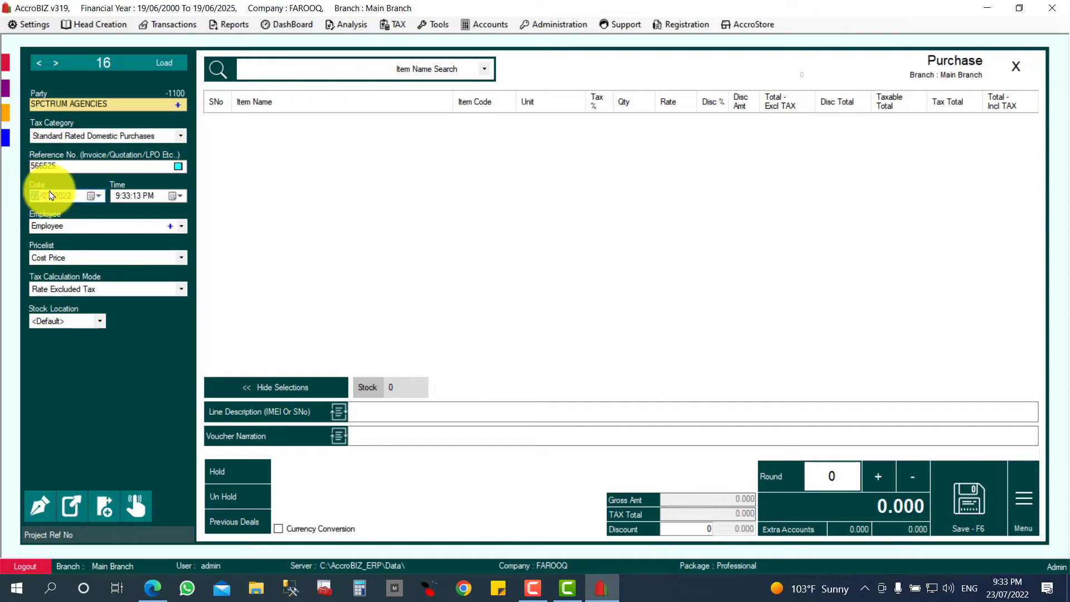
Step: Add DELL DESKTOP 3050 as line 1 with quantity 1
{"action": "left_click", "coordinate": [287, 73]}
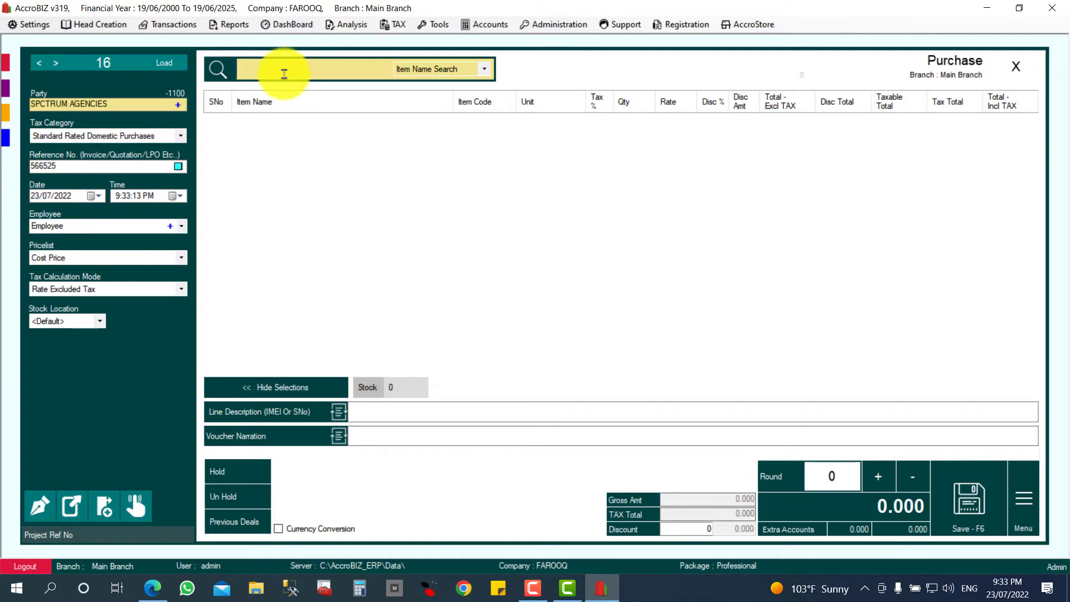
{"action": "type", "text": "DE"}
{"action": "key", "text": "Down"}
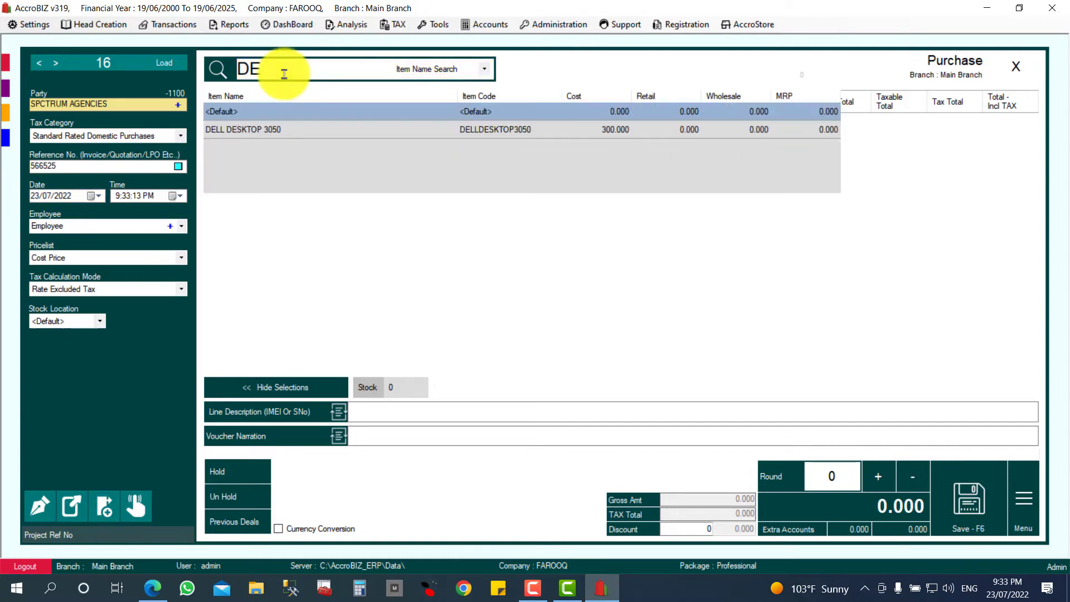
{"action": "key", "text": "Return"}
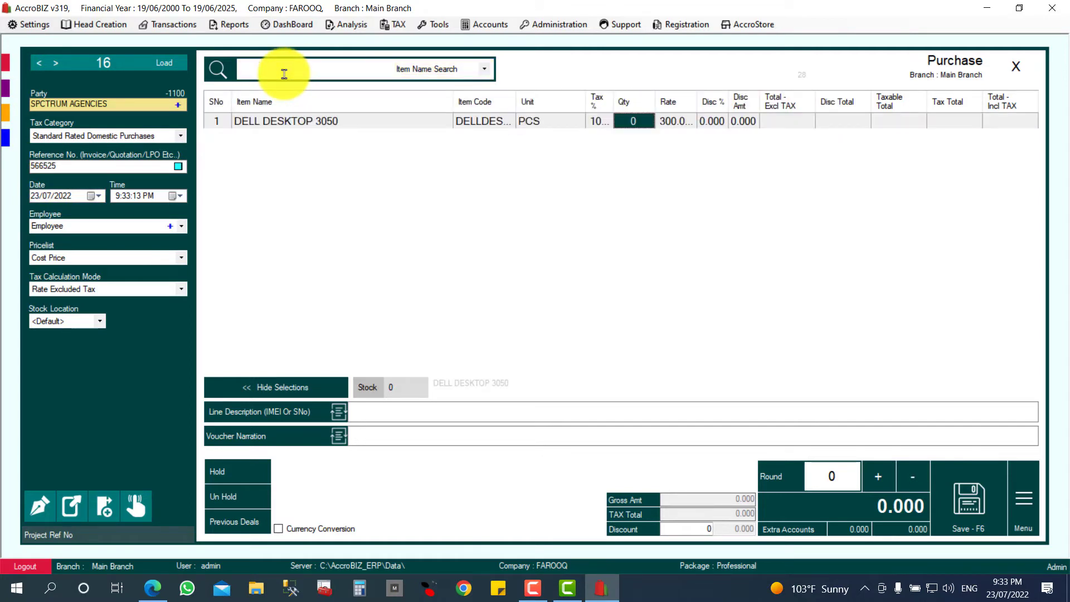
{"action": "type", "text": "1"}
{"action": "key", "text": "Return"}
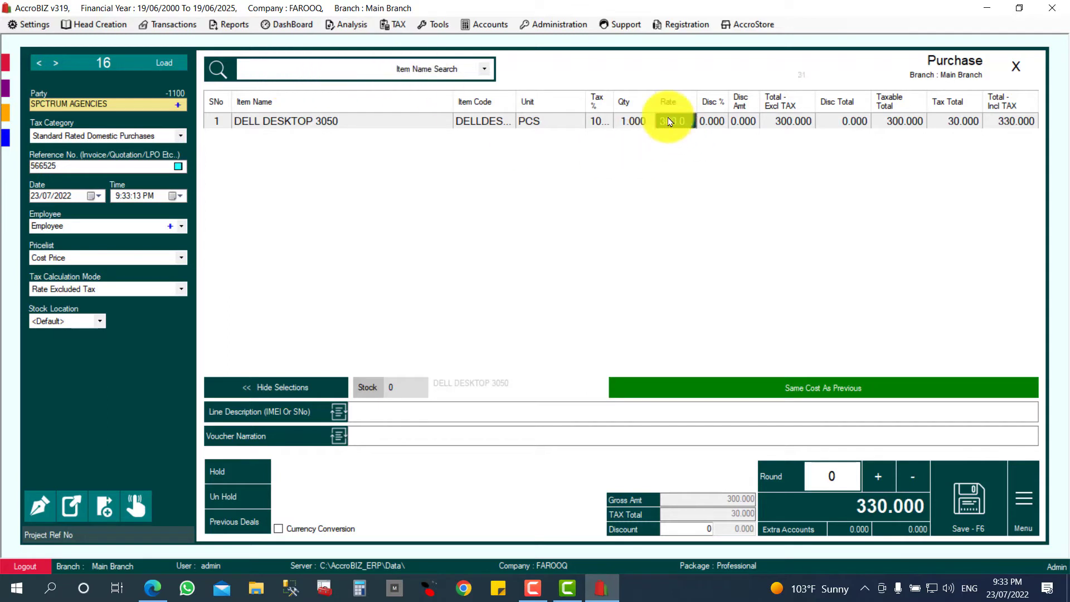
Step: Check the line's rate 300.000, tax 30.000 and tax-inclusive total 330.000
{"action": "left_click", "coordinate": [954, 122]}
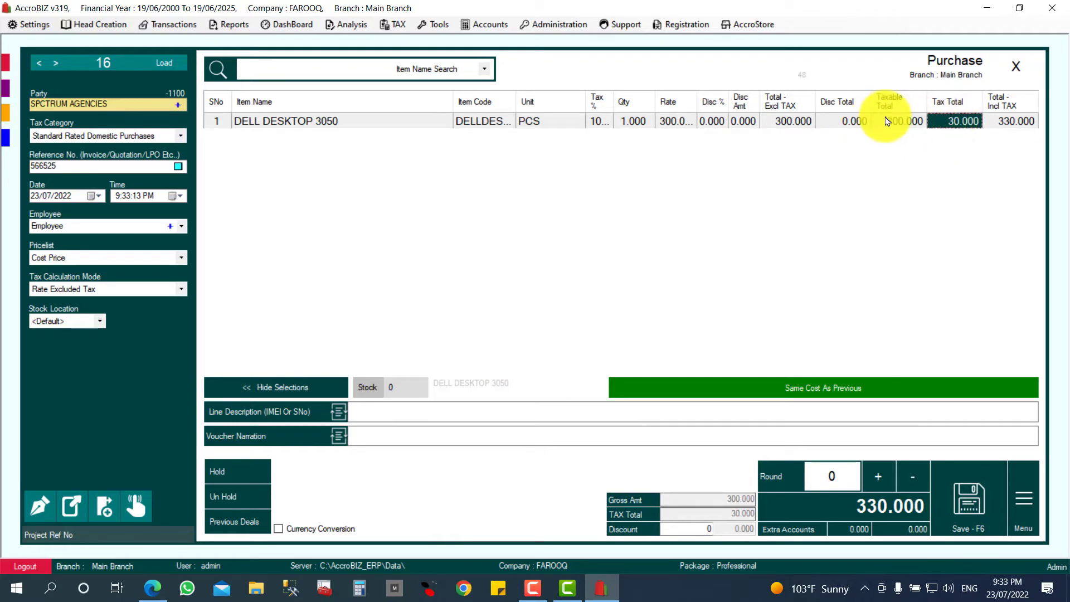
{"action": "left_click", "coordinate": [1014, 121]}
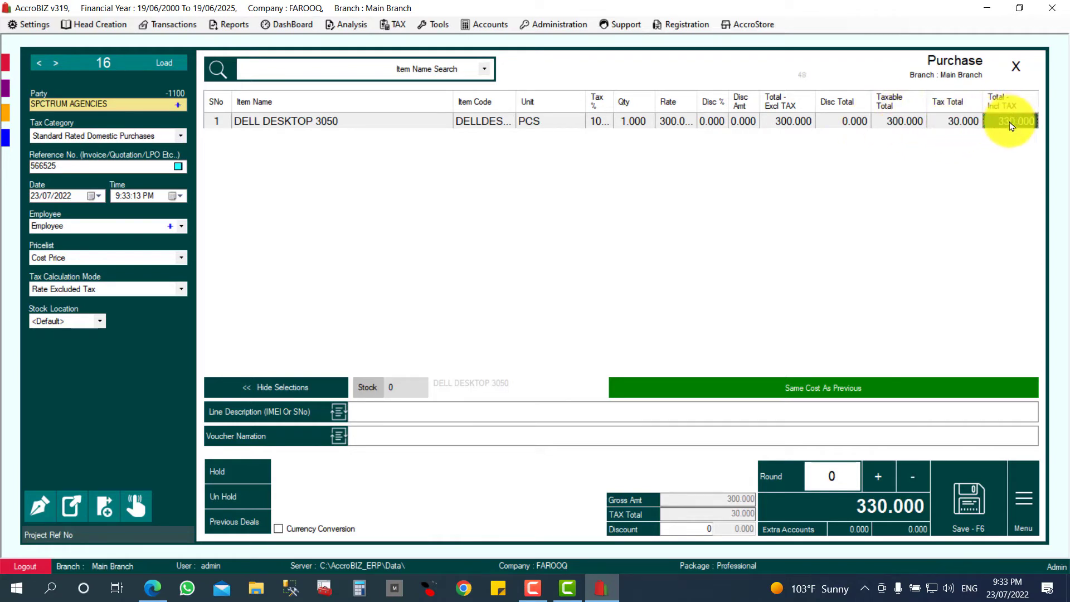
{"action": "left_click", "coordinate": [673, 121]}
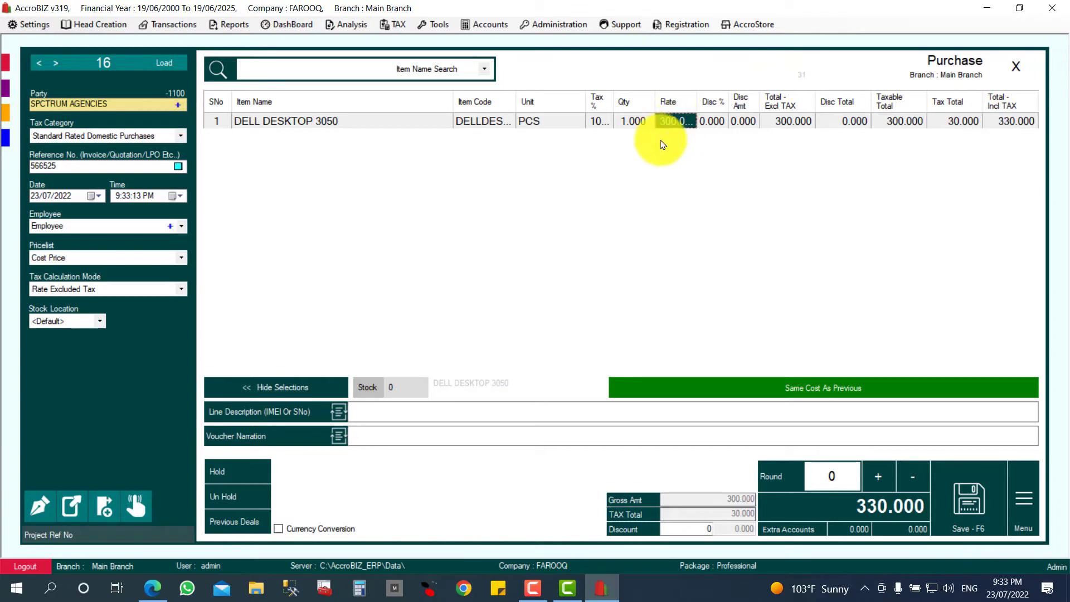
{"action": "left_click", "coordinate": [960, 122]}
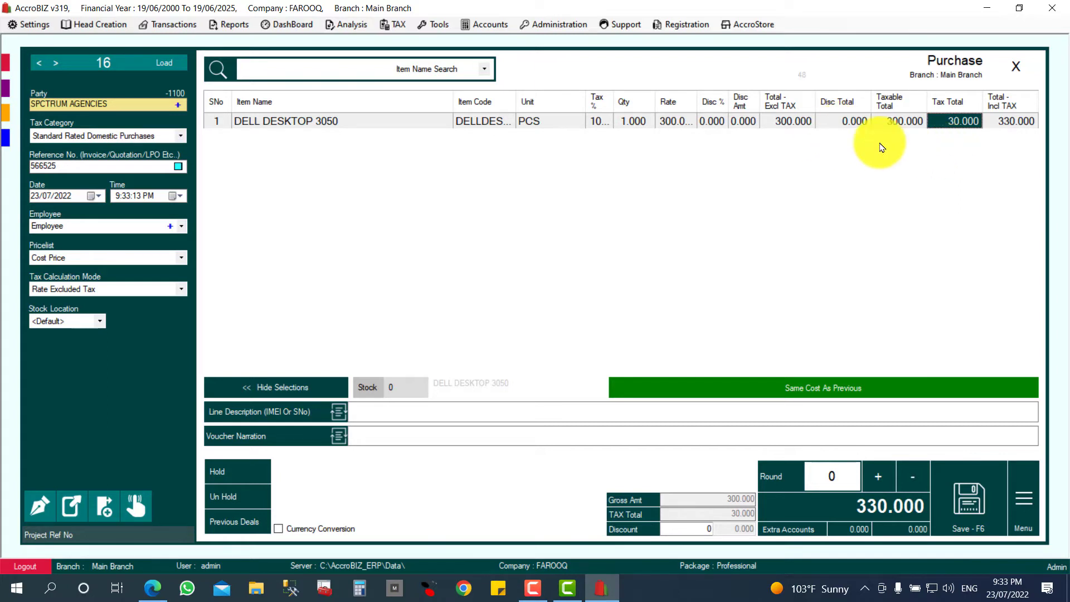
{"action": "left_click", "coordinate": [671, 123]}
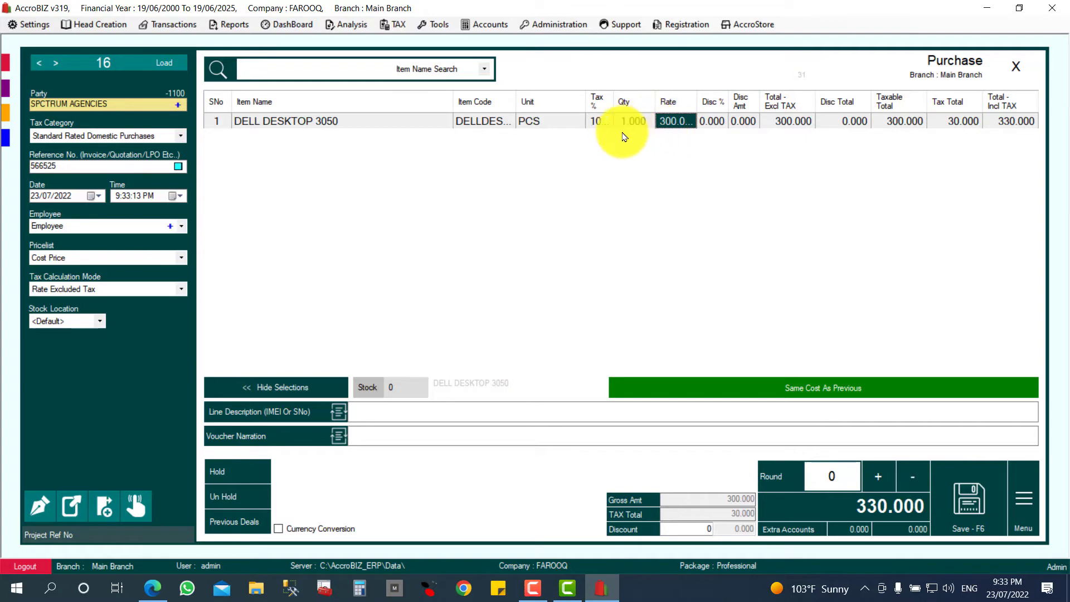
Step: Save purchase voucher 16 with CREDIT as the mode of payment for 330.000
{"action": "left_click", "coordinate": [967, 502]}
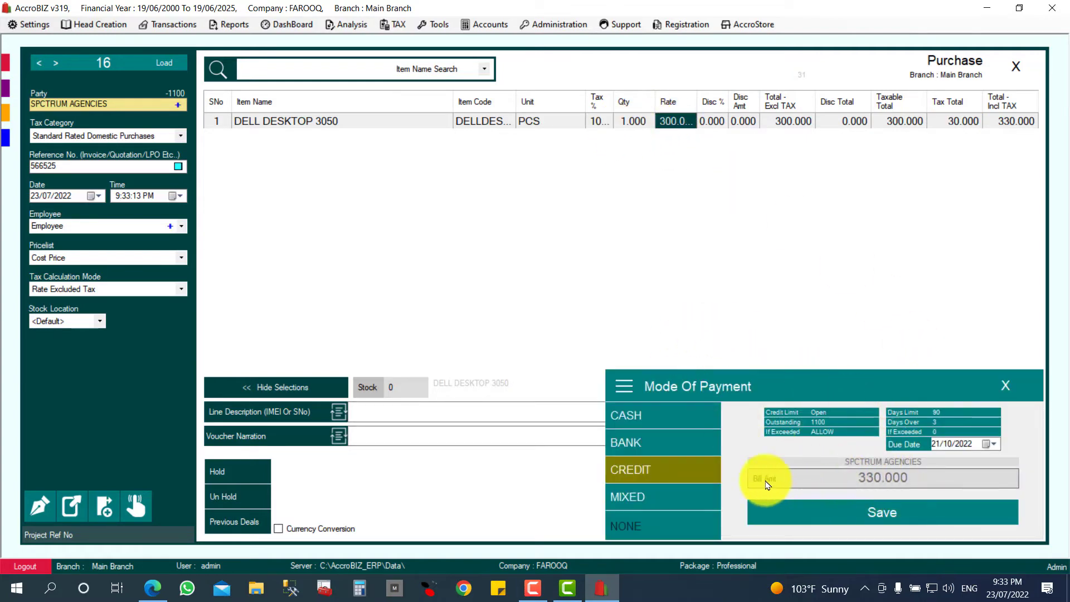
{"action": "left_click", "coordinate": [630, 417]}
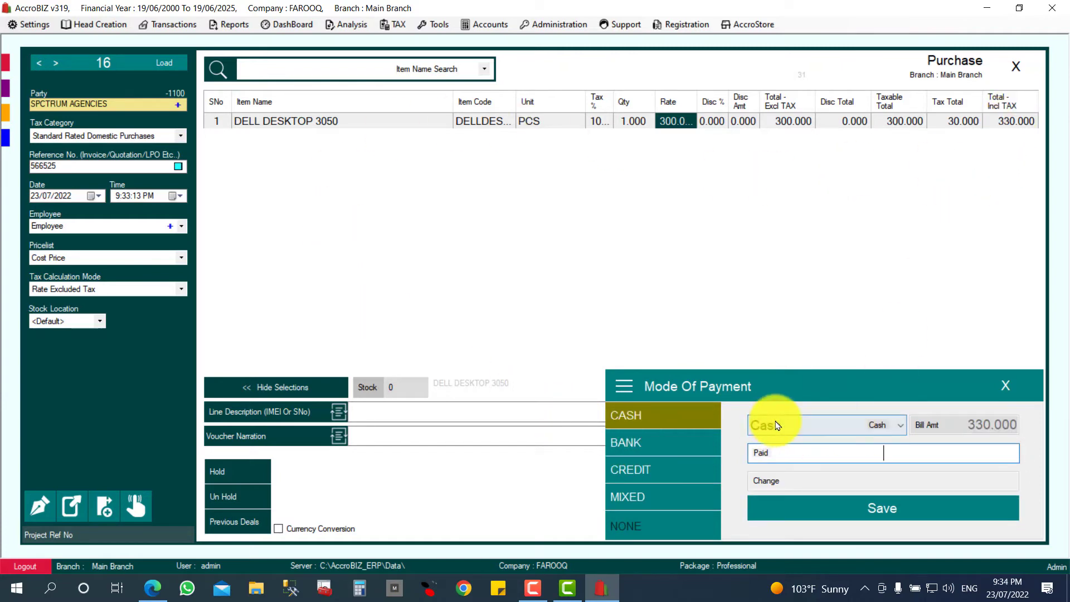
{"action": "left_click", "coordinate": [672, 451]}
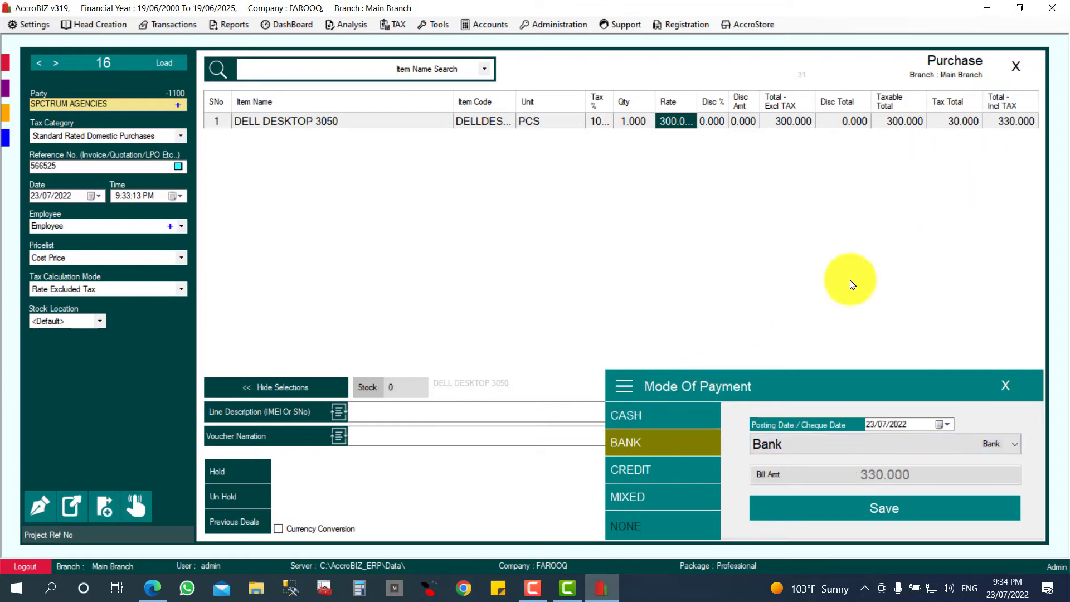
{"action": "left_click", "coordinate": [669, 473]}
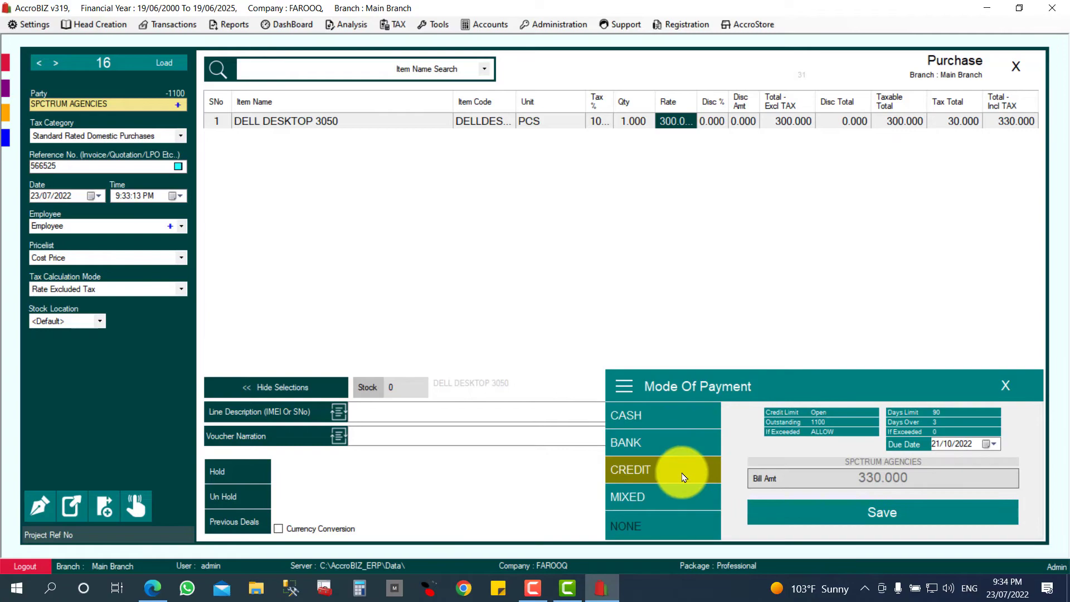
{"action": "left_click", "coordinate": [890, 522]}
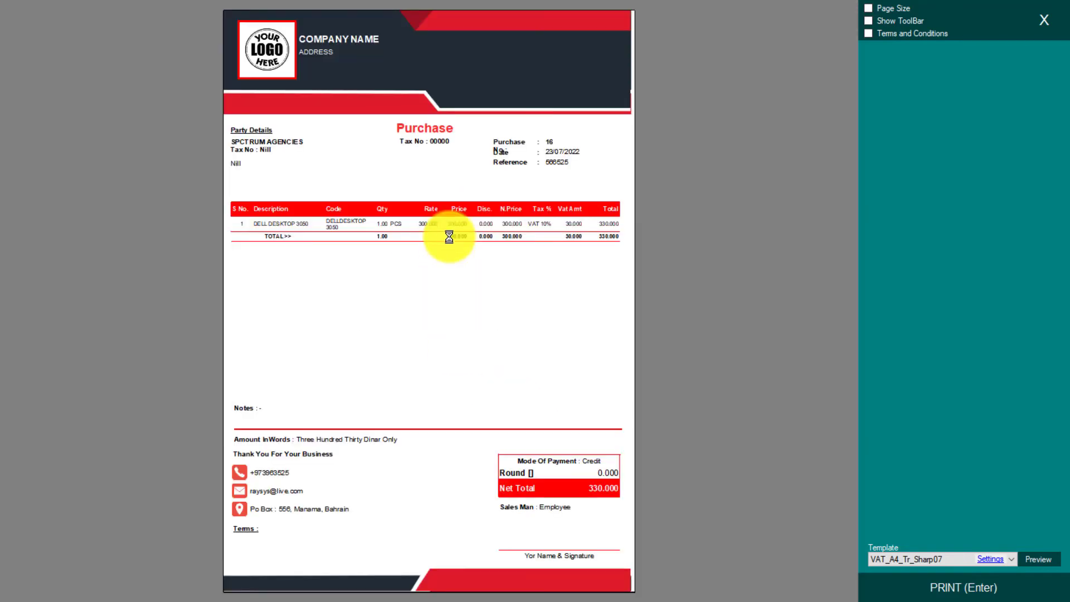
Step: Close the print preview and discard the new blank purchase voucher
{"action": "left_click", "coordinate": [1058, 15]}
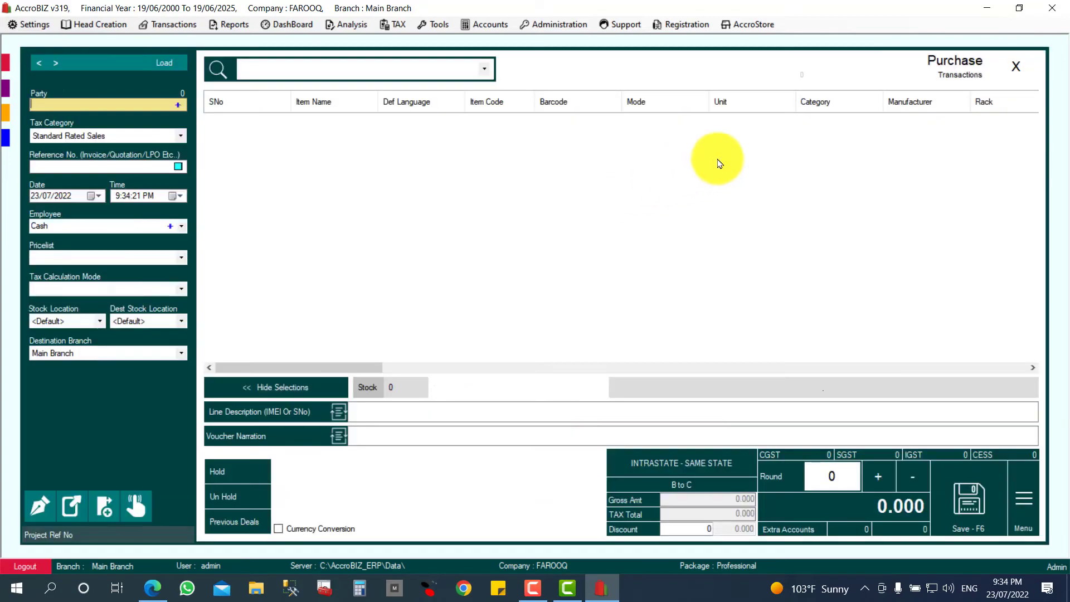
{"action": "left_click", "coordinate": [1015, 66]}
{"action": "left_click", "coordinate": [477, 338]}
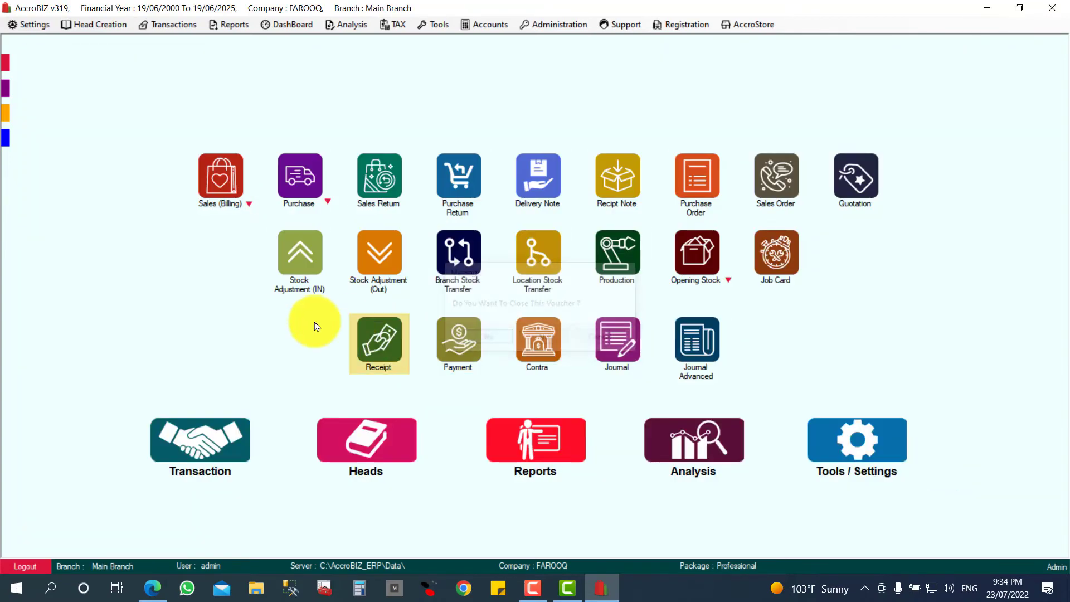
Step: Open the Financial Status dashboard and its Fixed Assets row showing 300.000
{"action": "left_click", "coordinate": [709, 177]}
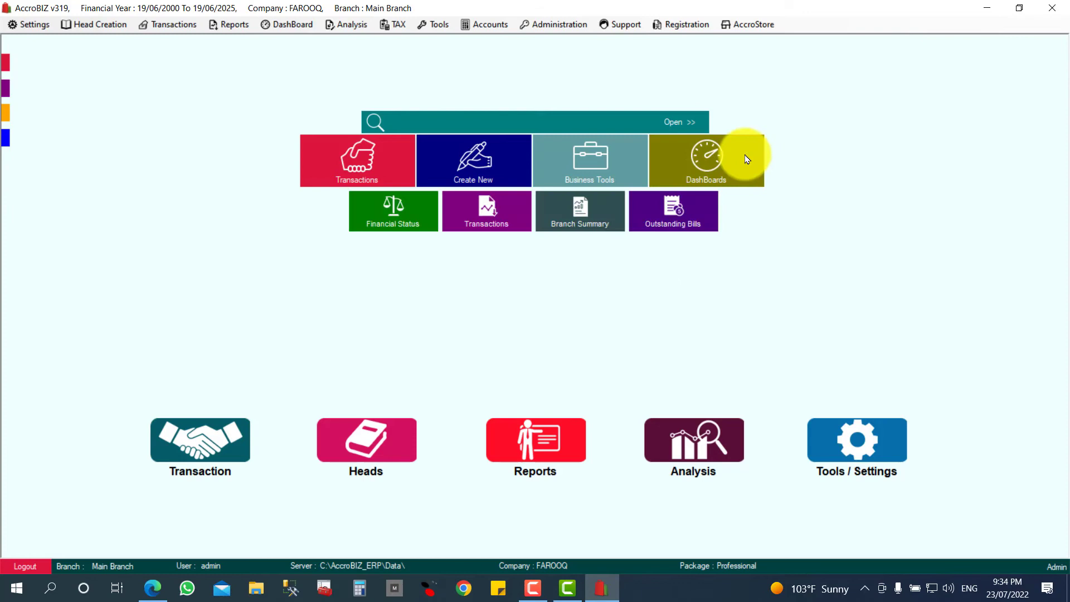
{"action": "left_click", "coordinate": [392, 222]}
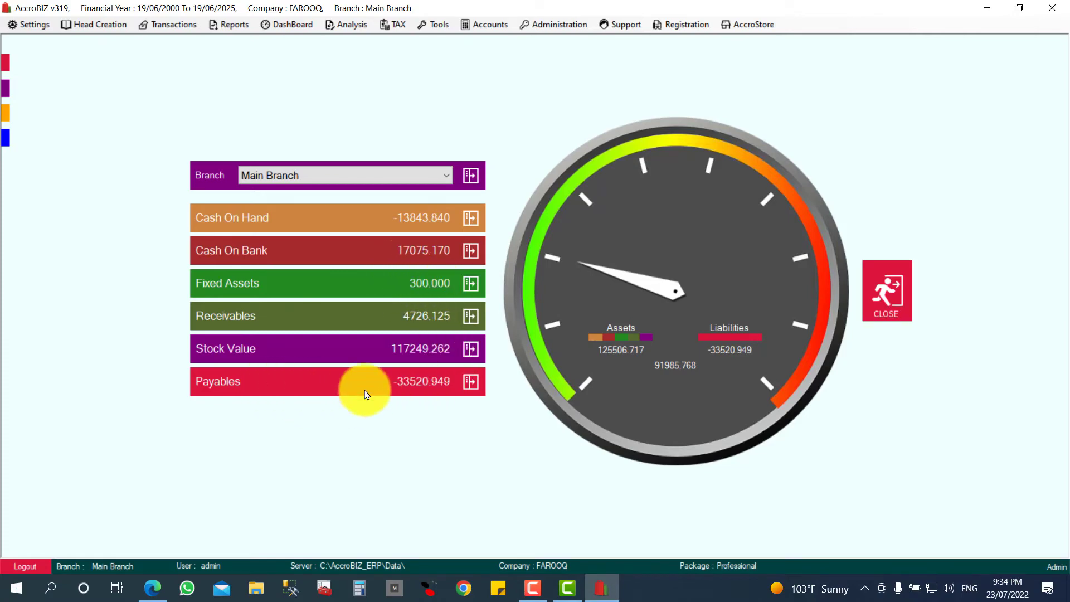
{"action": "left_click", "coordinate": [471, 286]}
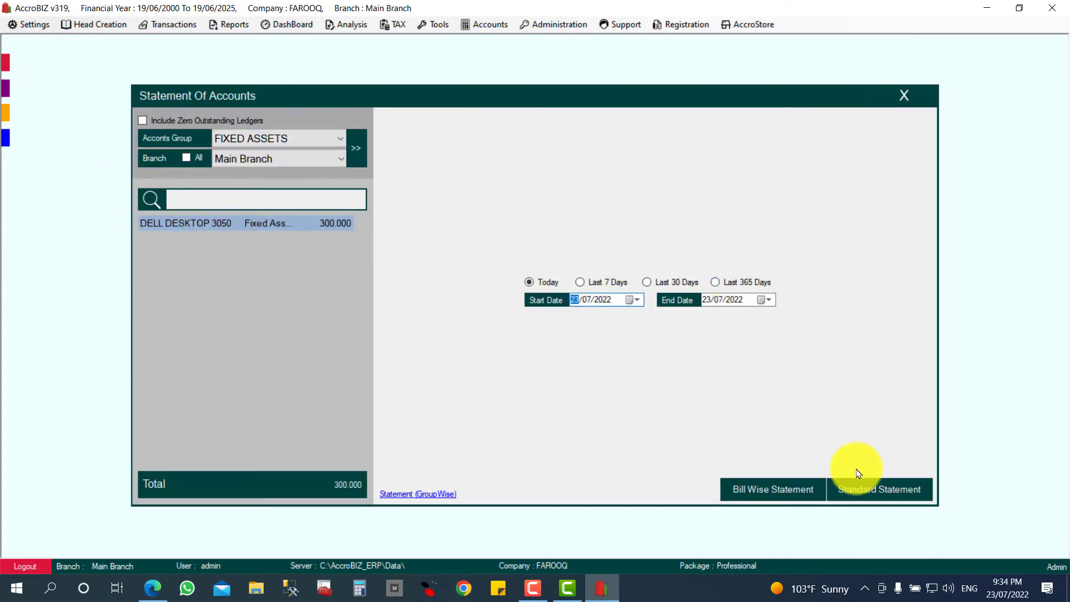
Step: Show today's DELL DESKTOP 3050 standard statement with its 300.000 purchase debit, then close it
{"action": "left_click", "coordinate": [855, 489]}
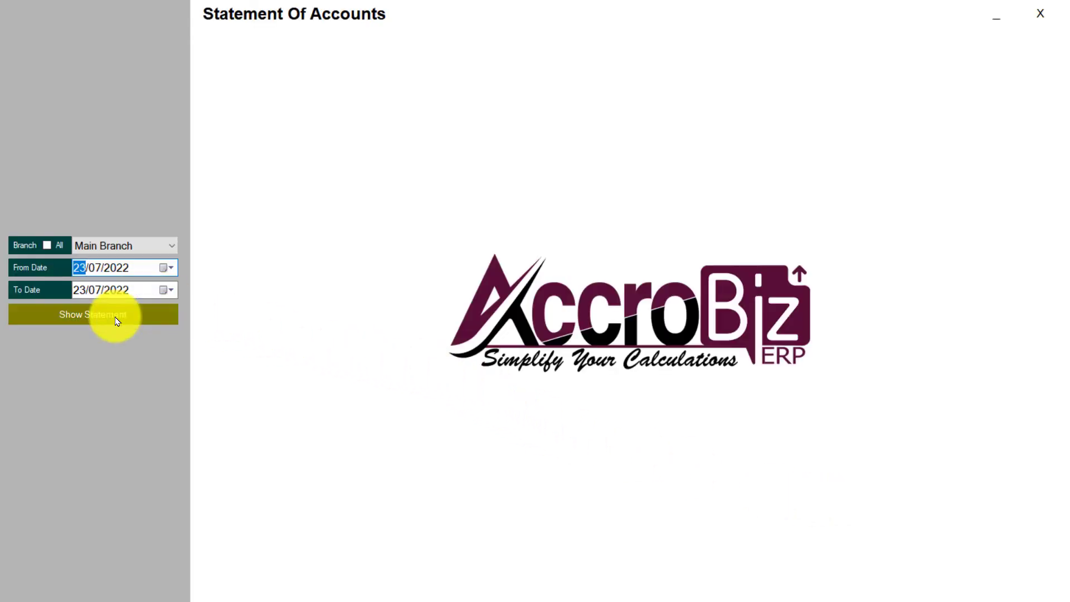
{"action": "left_click", "coordinate": [117, 318]}
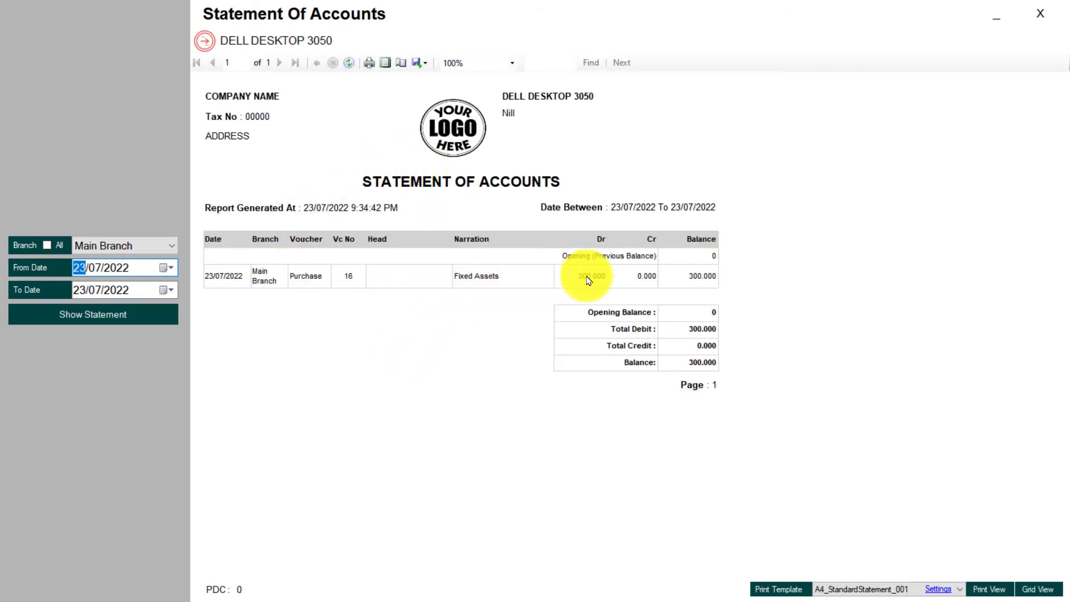
{"action": "left_click", "coordinate": [1060, 8]}
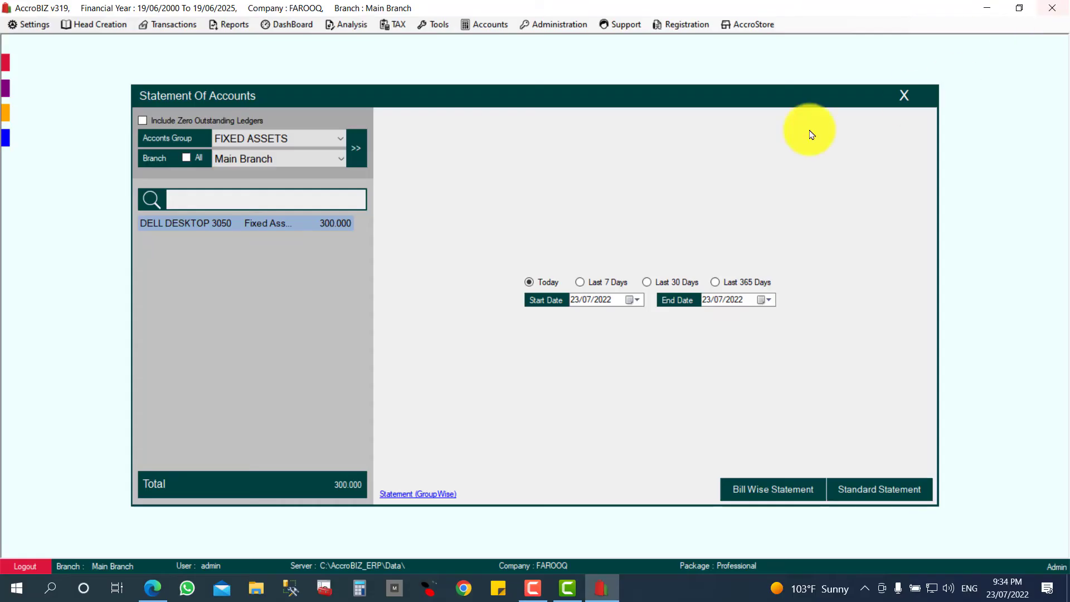
{"action": "left_click", "coordinate": [905, 98]}
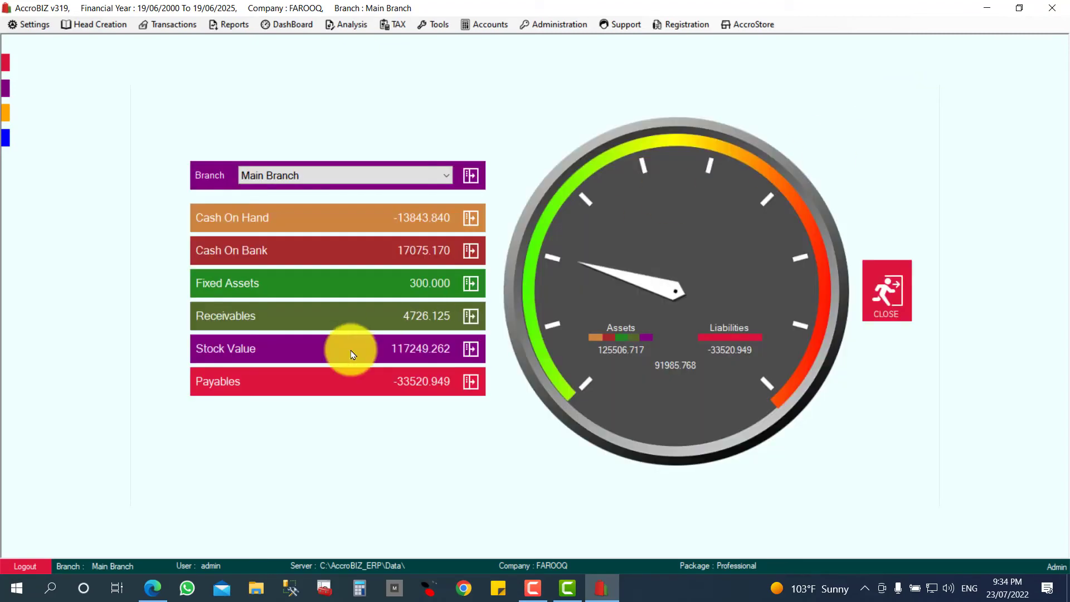
{"action": "left_click", "coordinate": [471, 386]}
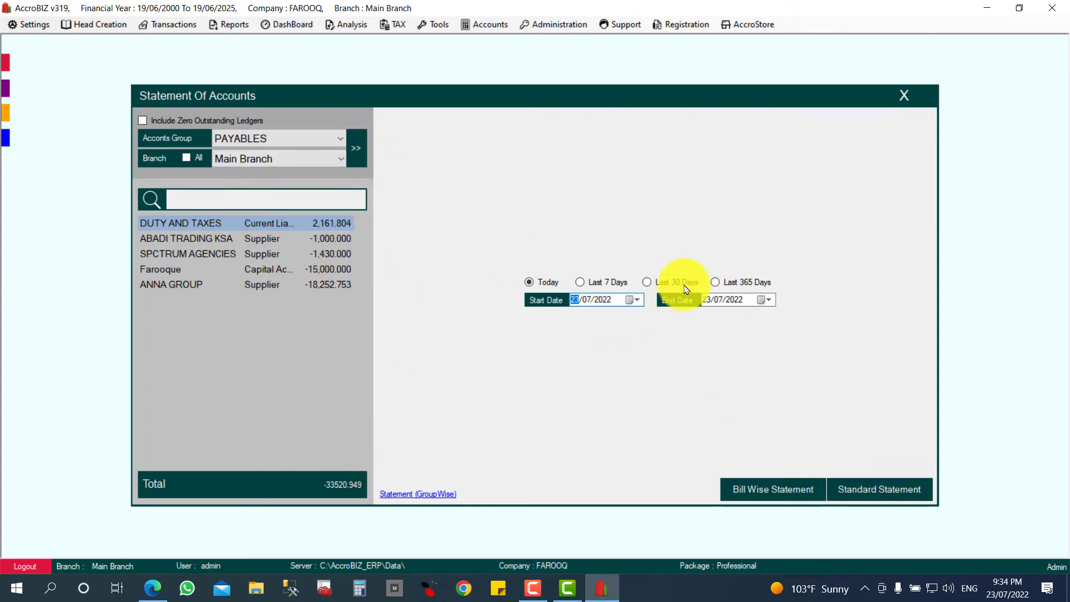
{"action": "left_click", "coordinate": [611, 283]}
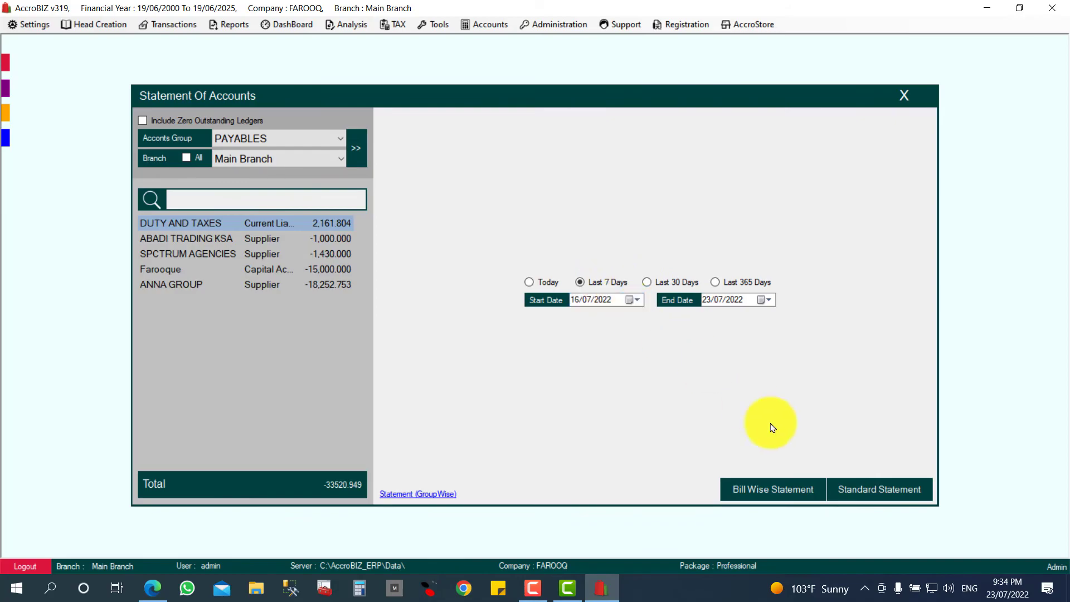
{"action": "left_click", "coordinate": [872, 489]}
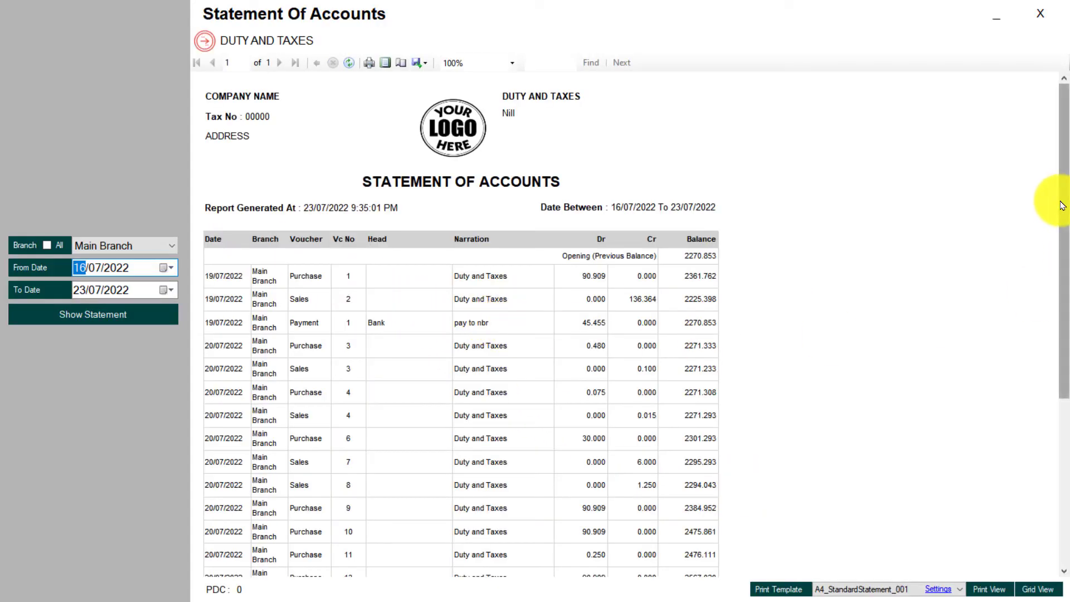
{"action": "left_click_drag", "start_coordinate": [1061, 205], "coordinate": [1051, 407]}
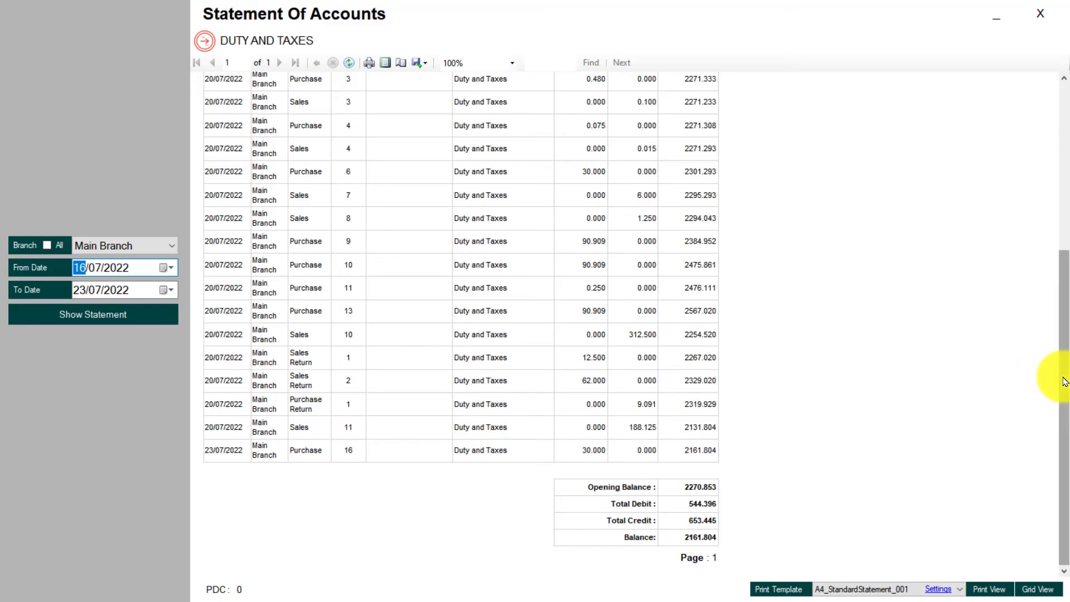
{"action": "left_click_drag", "start_coordinate": [1064, 382], "coordinate": [1045, 17]}
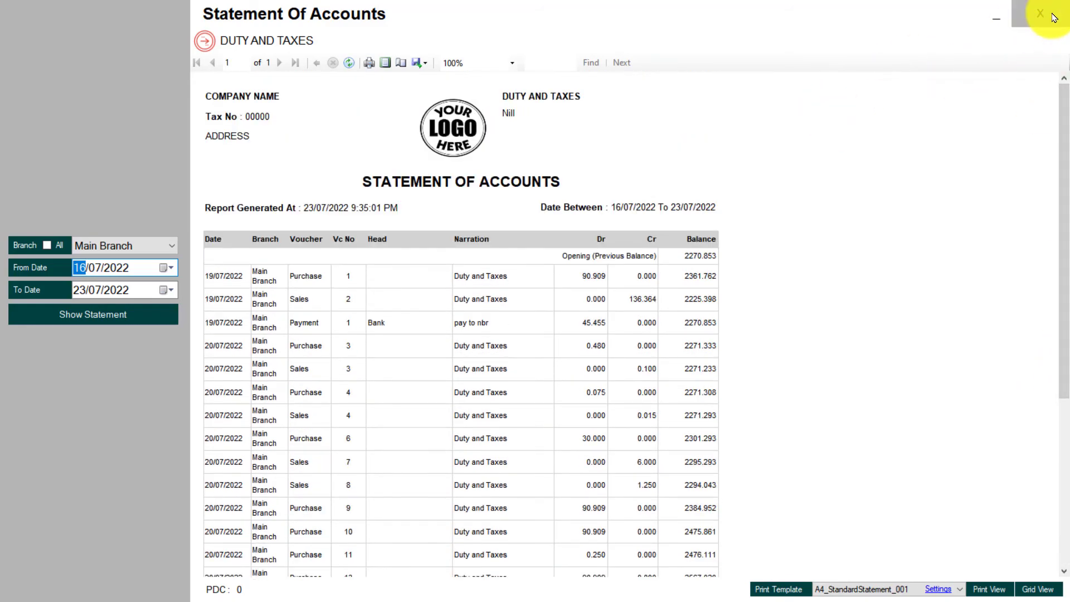
{"action": "left_click", "coordinate": [1053, 16]}
{"action": "left_click", "coordinate": [902, 92]}
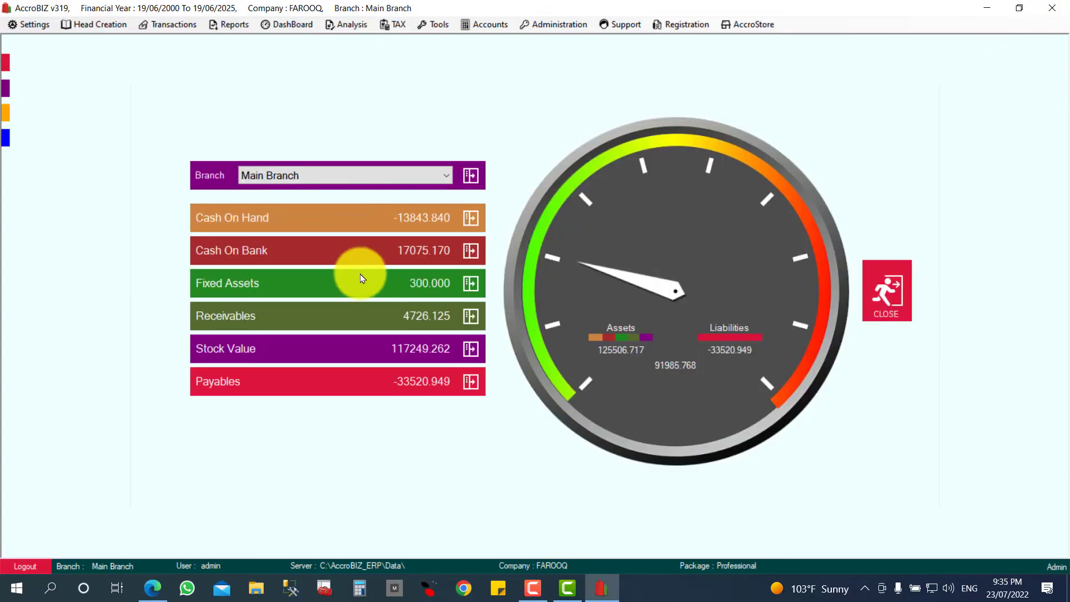
Step: Generate the Trial Balance and locate DELL DESKTOP 3050 at 300.000 under Fixed Assets
{"action": "left_click", "coordinate": [889, 299]}
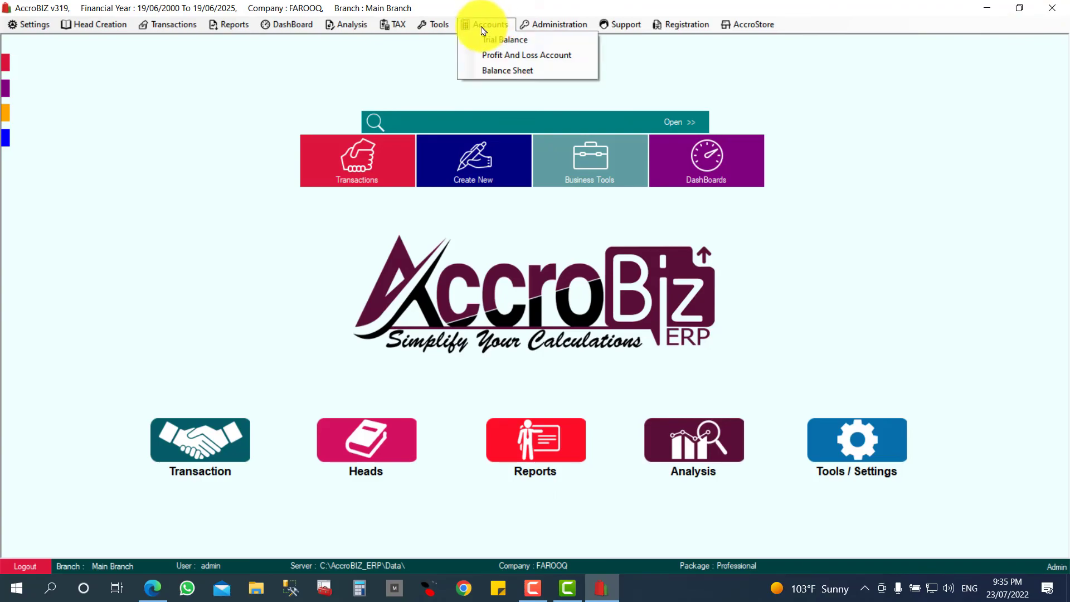
{"action": "left_click", "coordinate": [503, 40]}
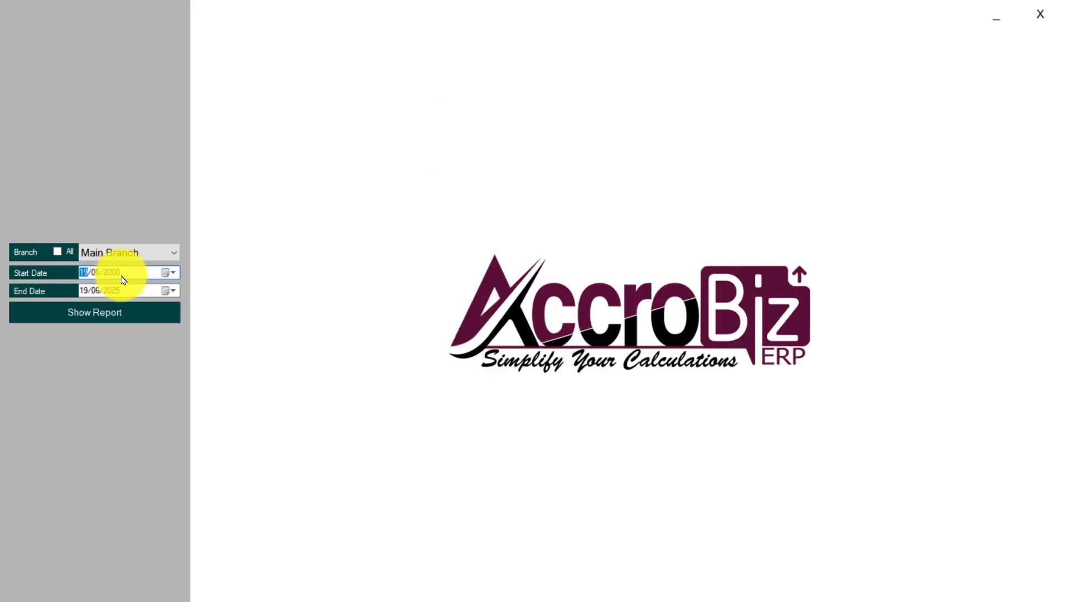
{"action": "left_click", "coordinate": [136, 312]}
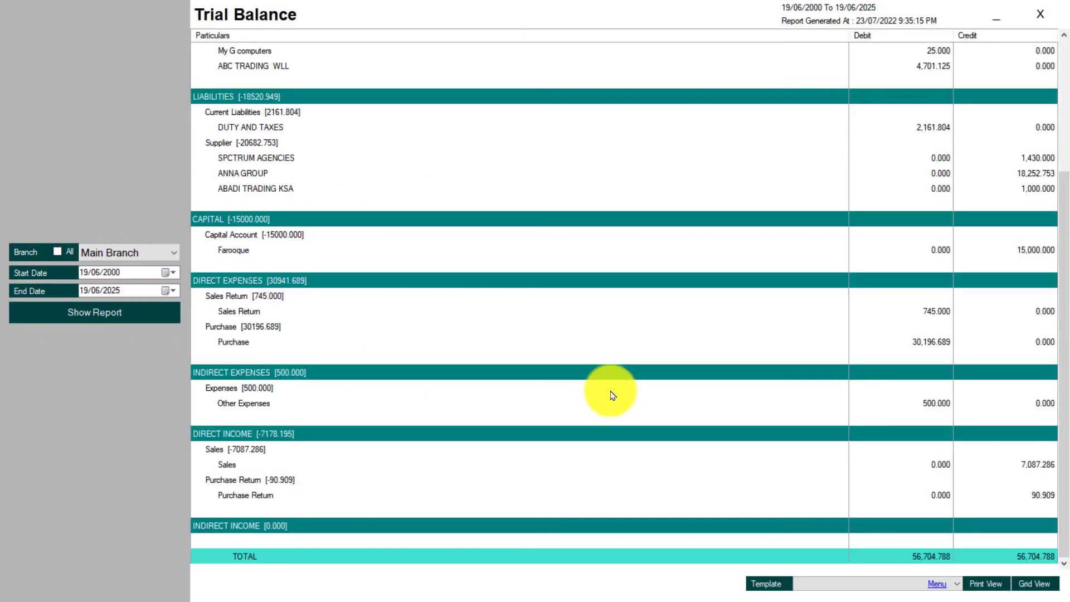
{"action": "left_click_drag", "start_coordinate": [1065, 234], "coordinate": [1065, 101]}
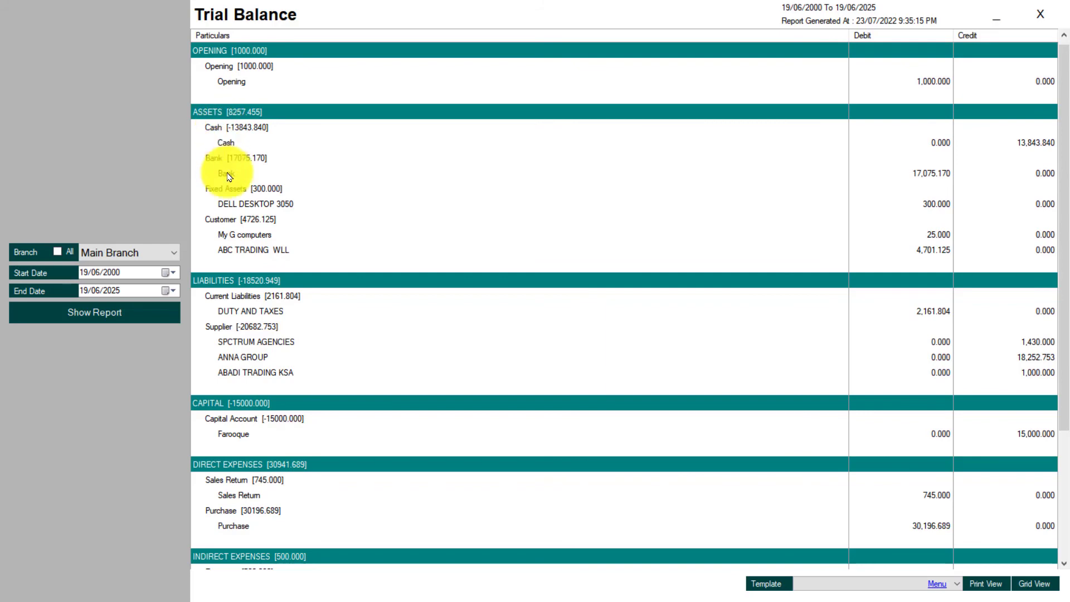
{"action": "left_click", "coordinate": [252, 195]}
{"action": "left_click", "coordinate": [263, 207]}
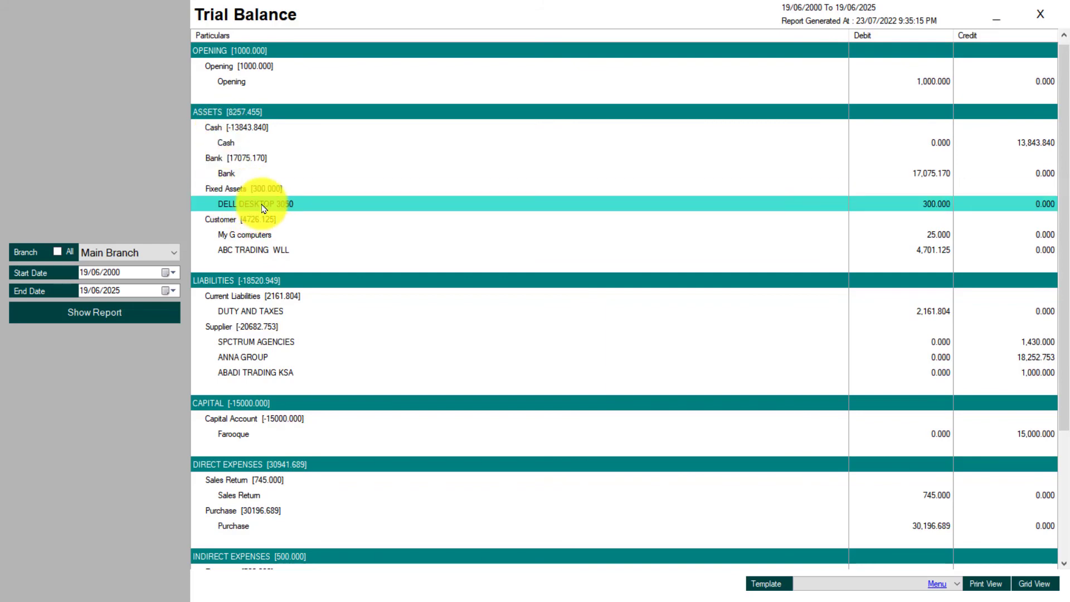